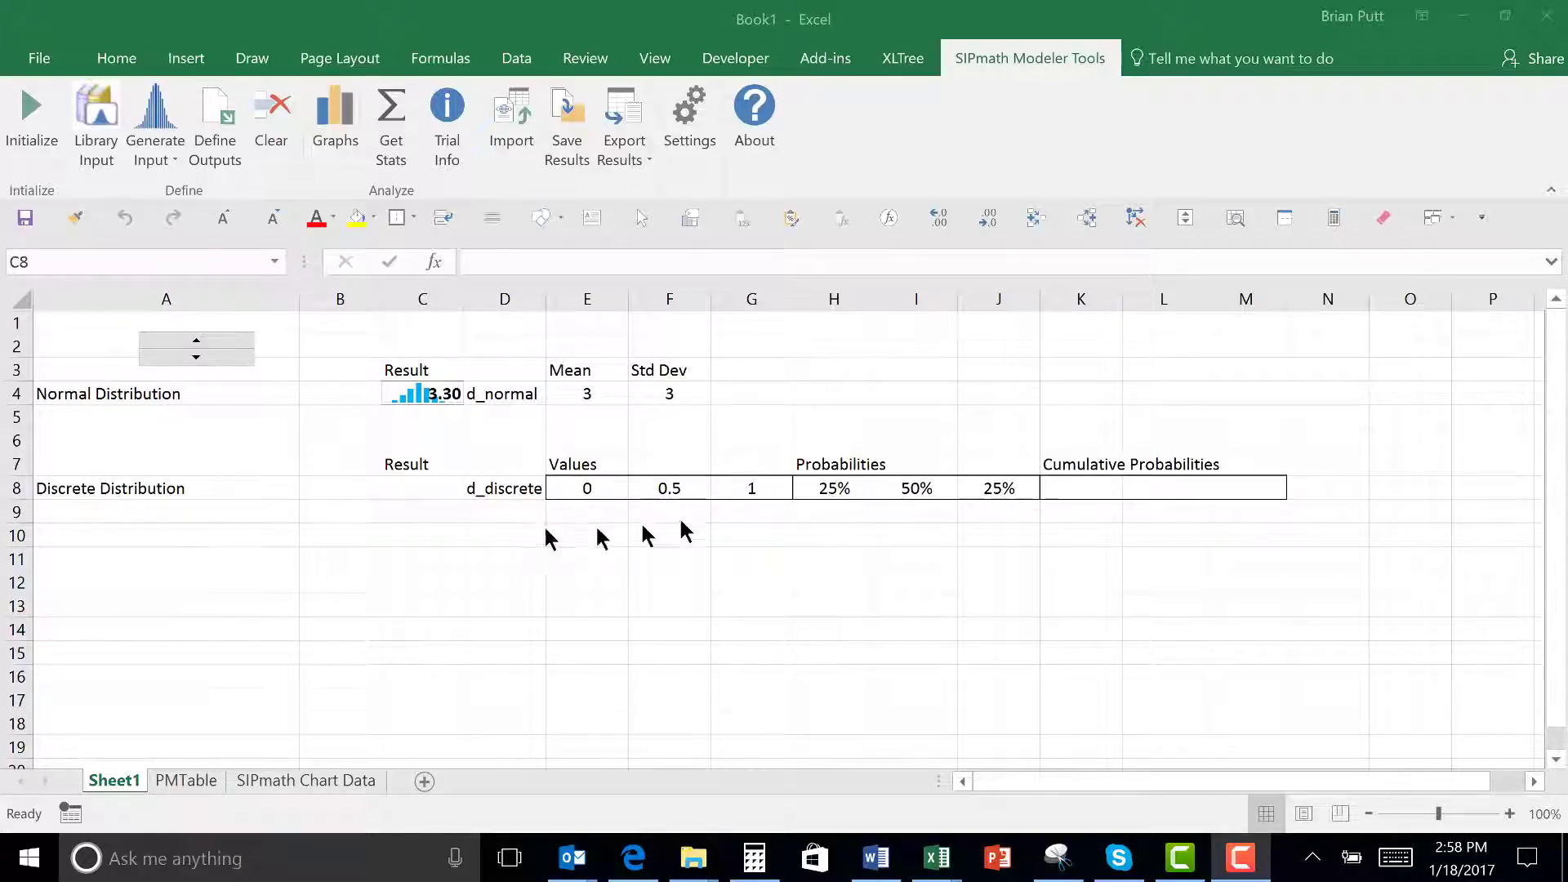
# Begin a generated discrete distribution in C8, using E8:G8 as its values.
pyautogui.click(406, 489)
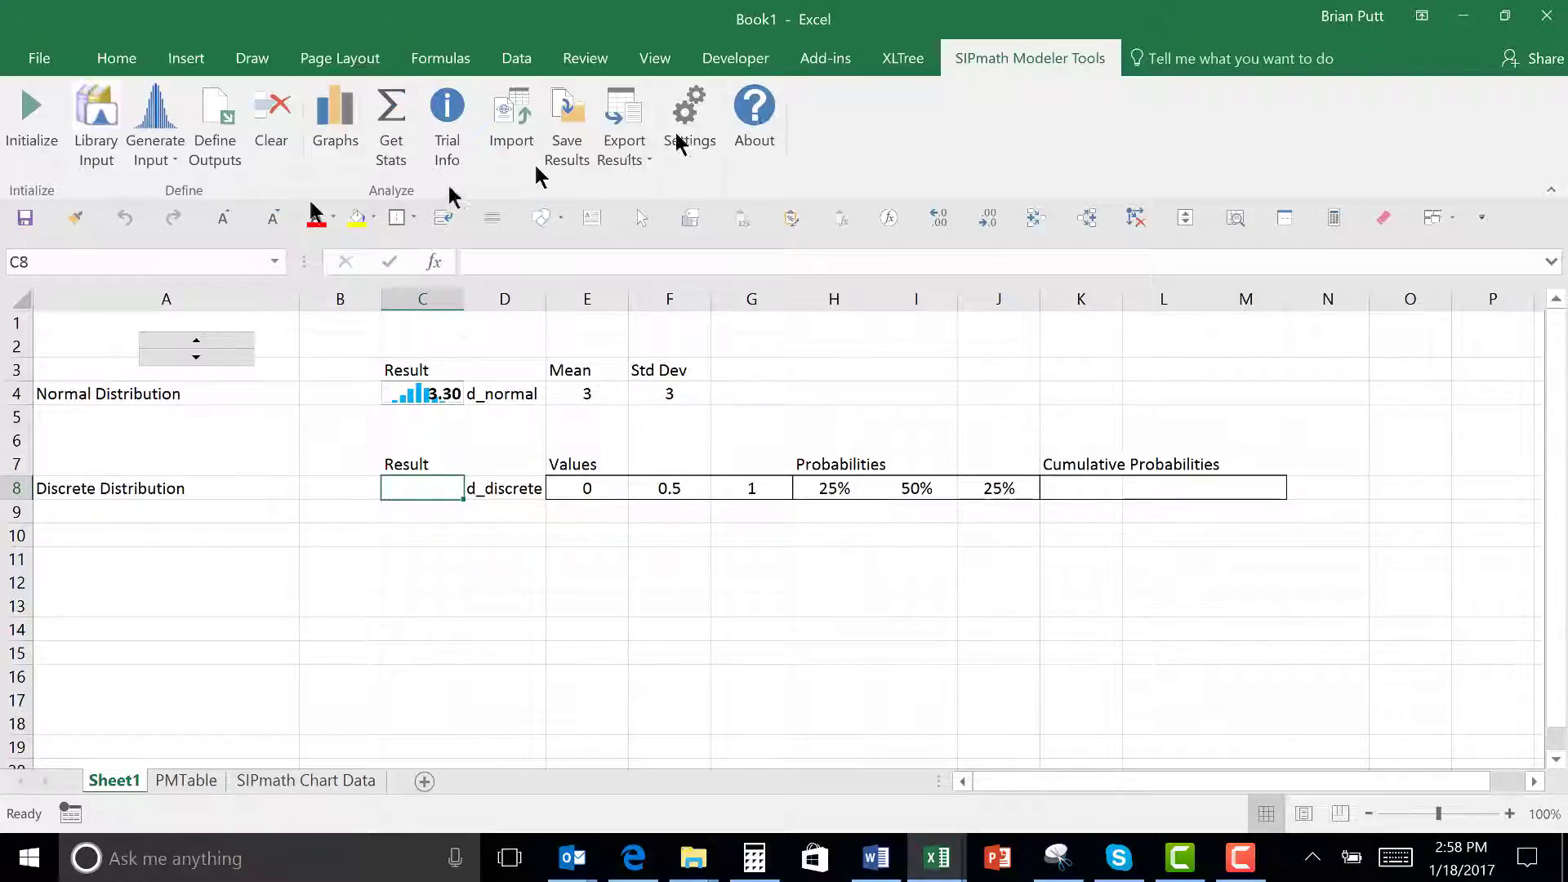
pyautogui.click(161, 128)
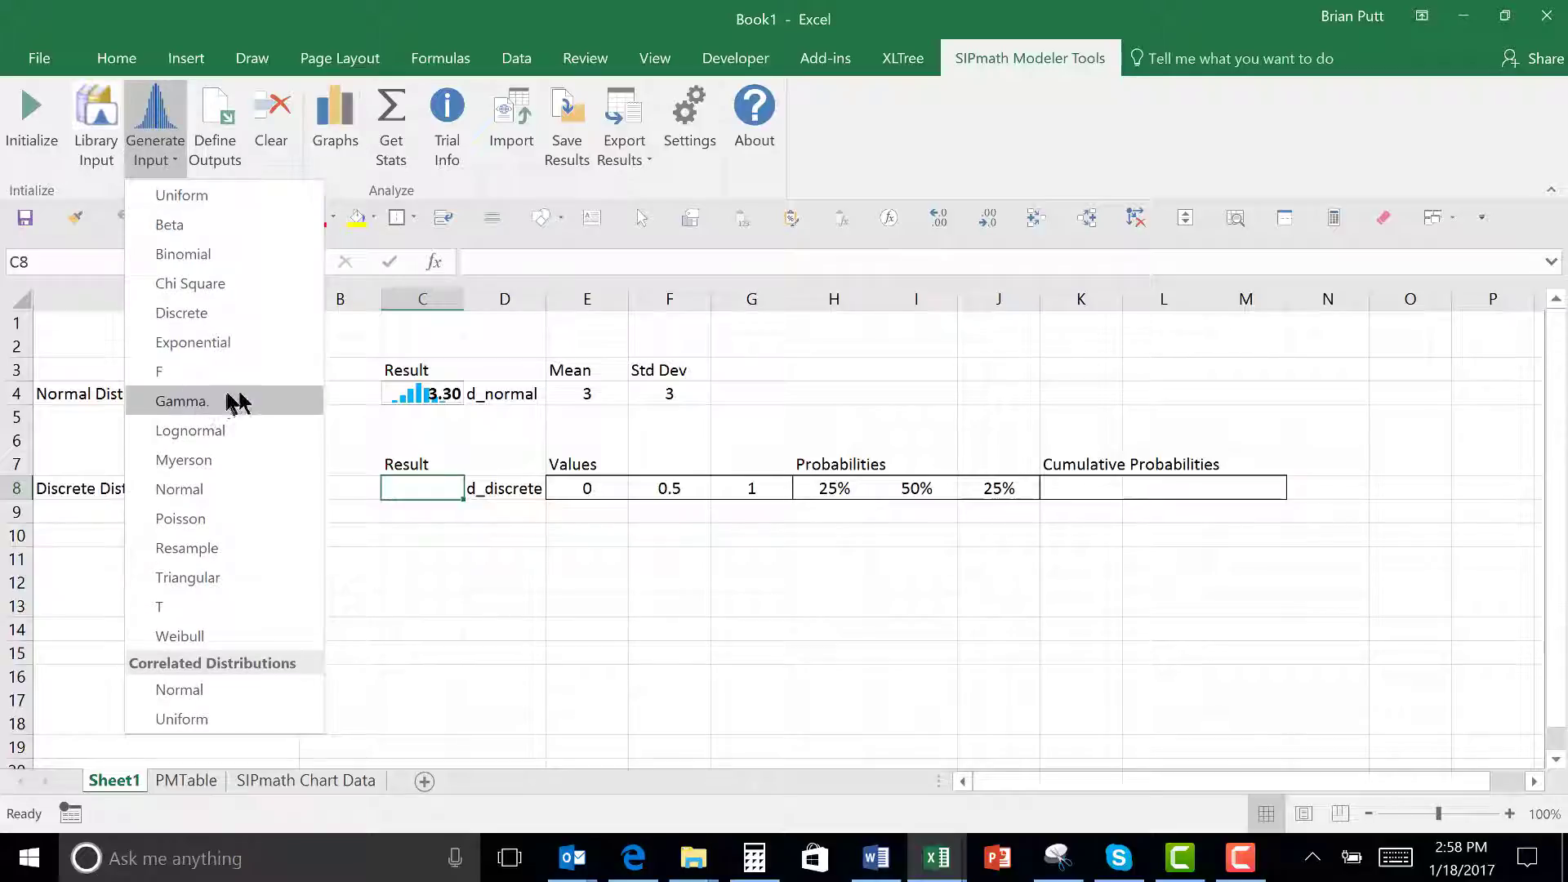
pyautogui.click(163, 312)
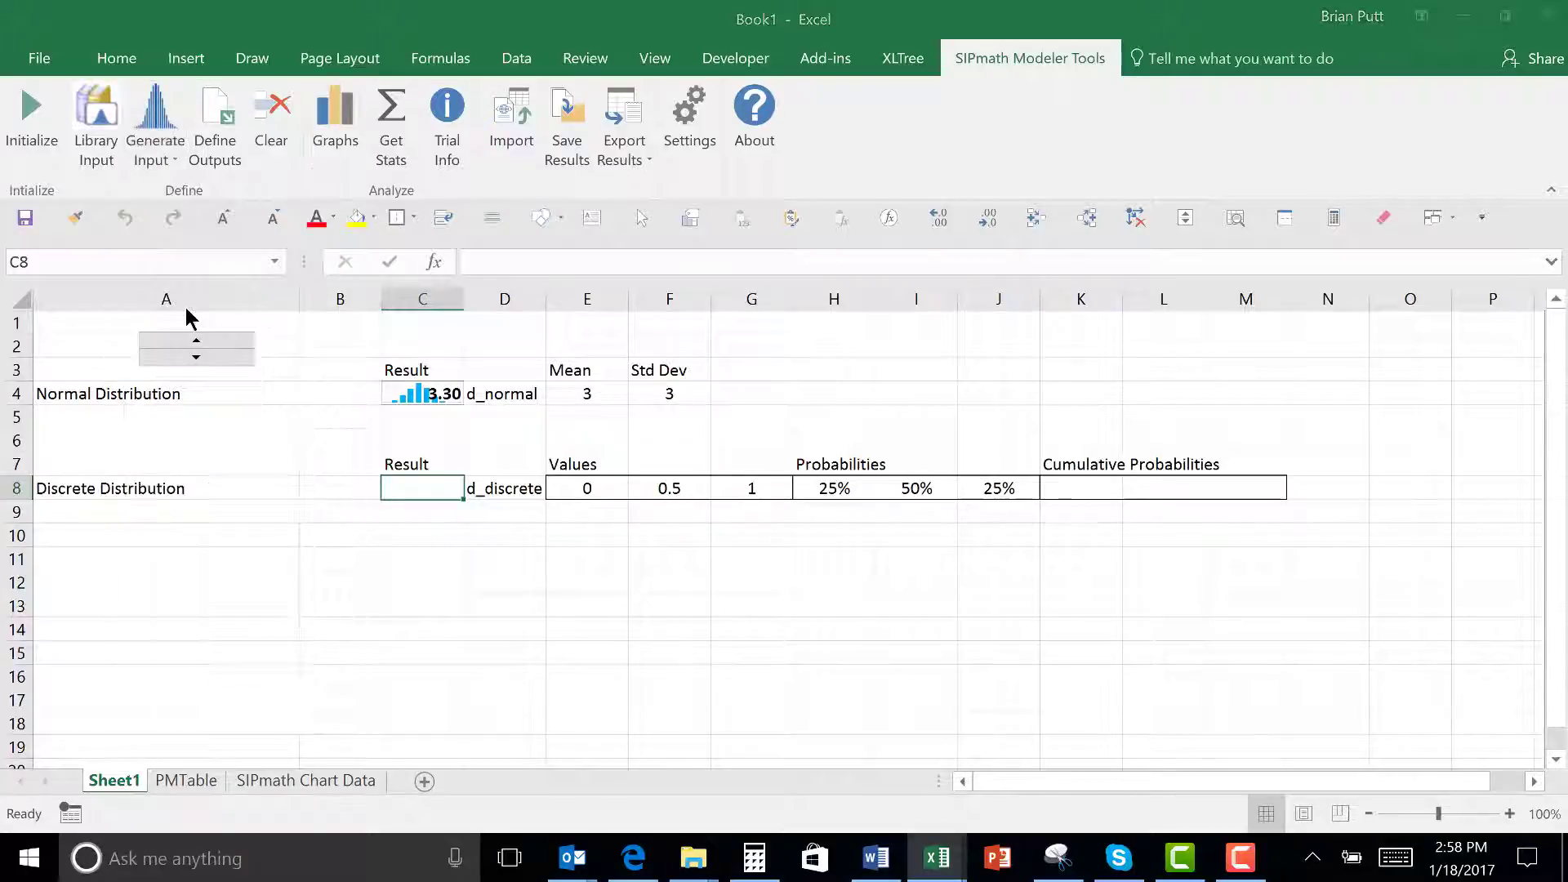
pyautogui.moveTo(770, 231); pyautogui.dragTo(1272, 193)
pyautogui.click(1228, 257)
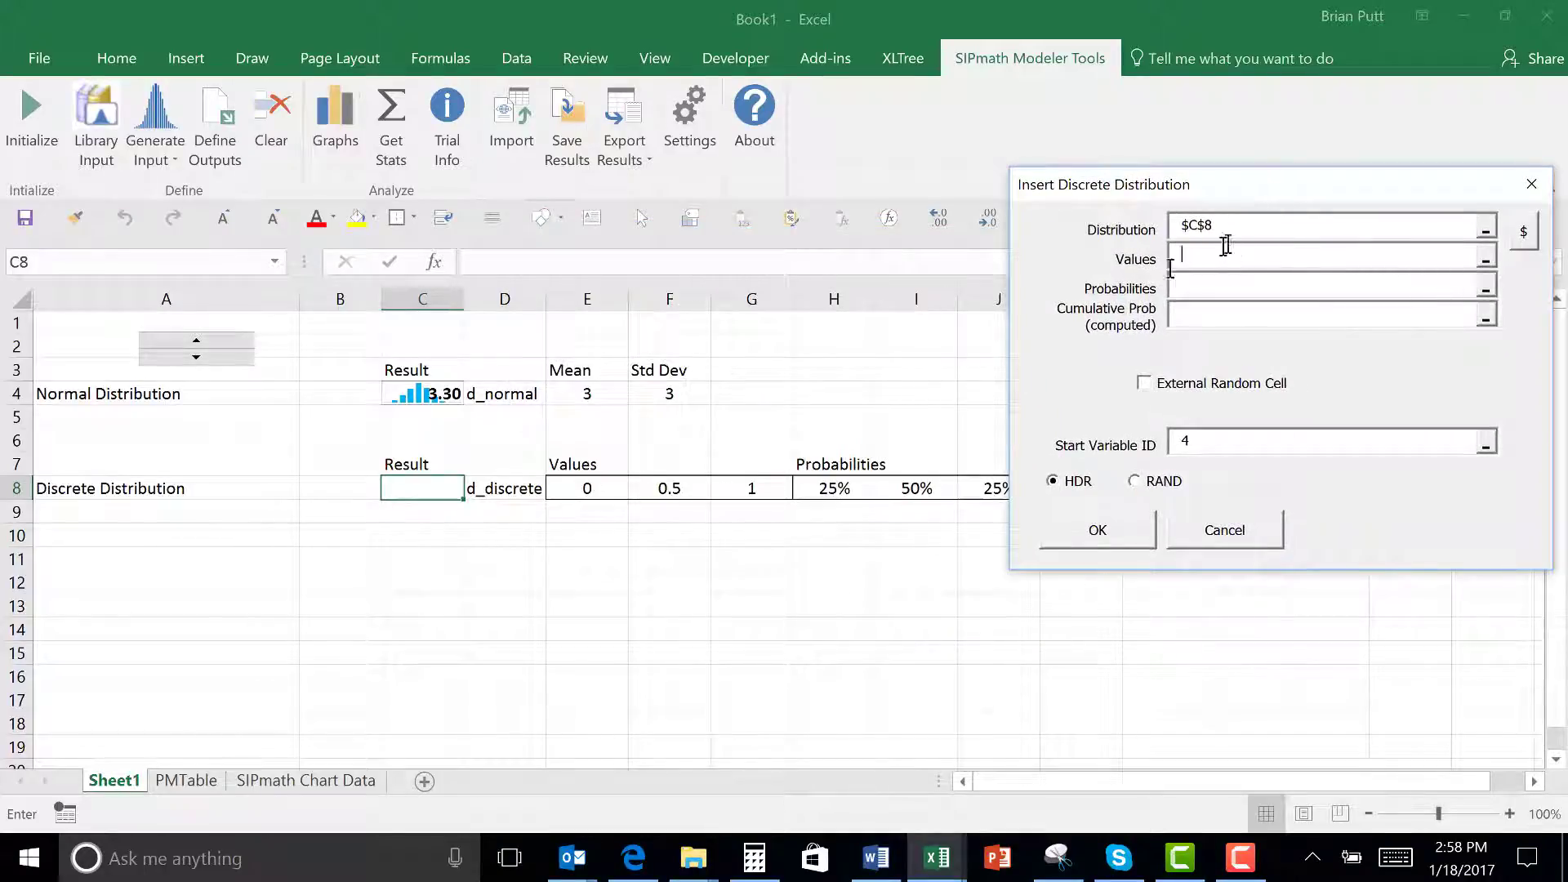
pyautogui.moveTo(564, 488); pyautogui.dragTo(737, 488)
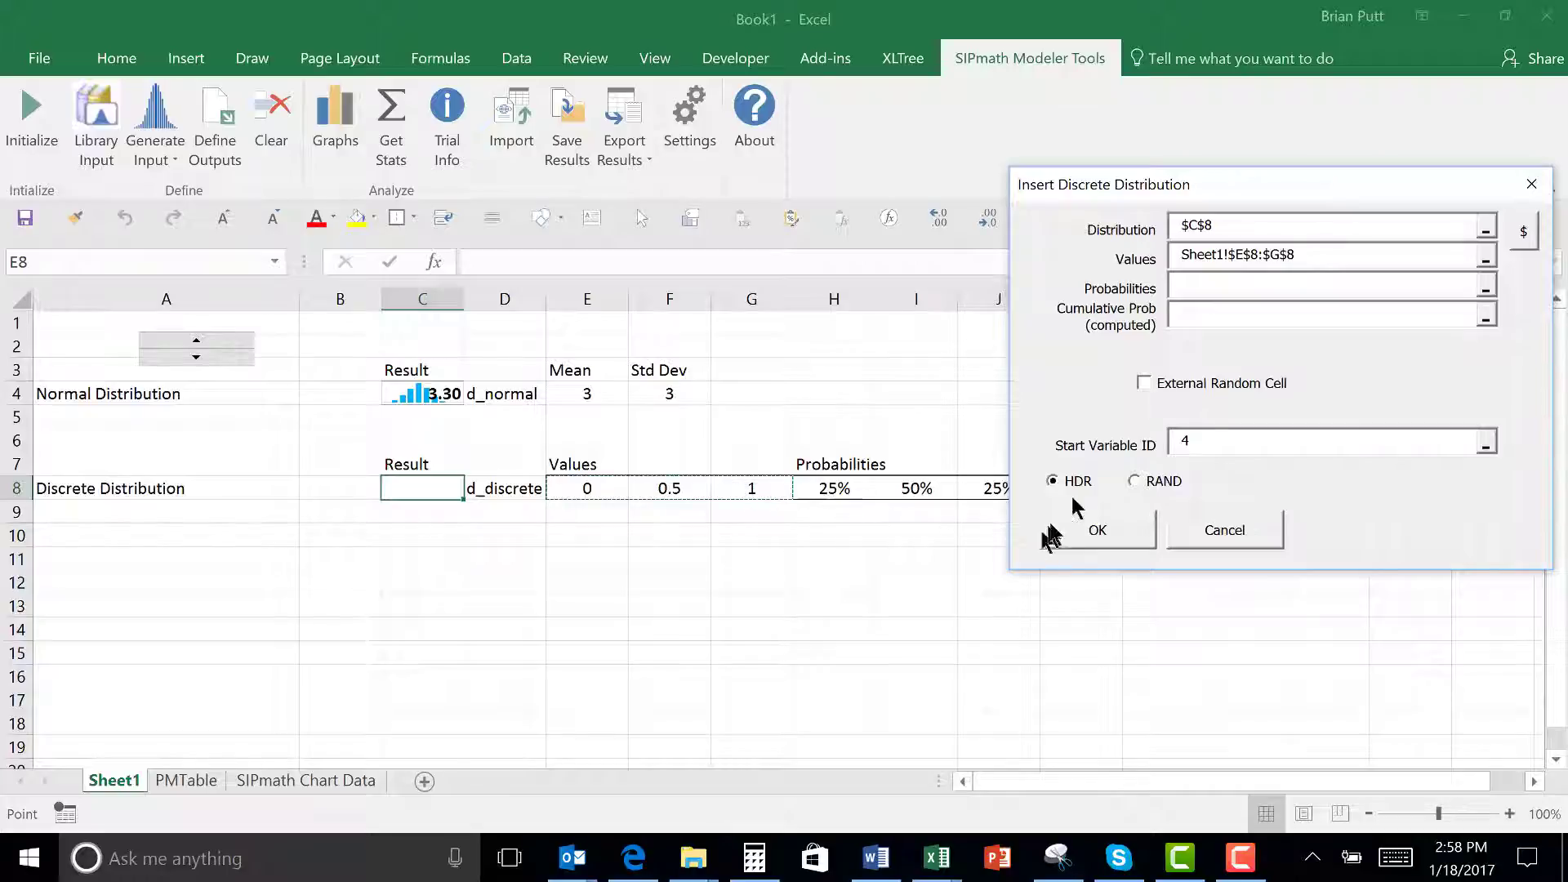
# Use H8:J8 as the probabilities and K8:M8 for the computed cumulative probabilities, and insert the discrete distribution.
pyautogui.click(1183, 287)
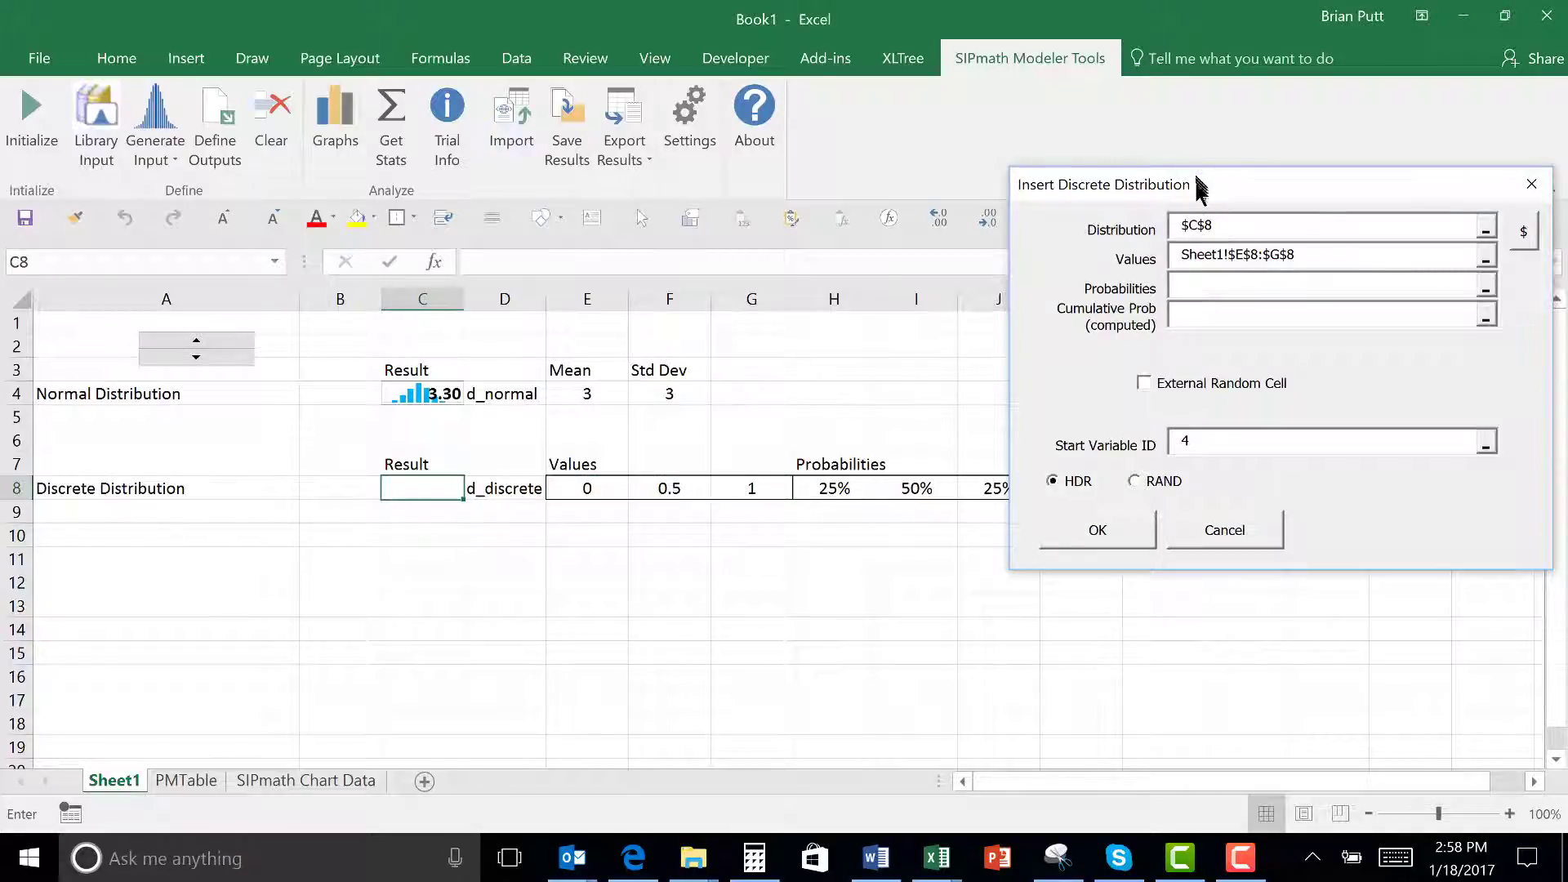
pyautogui.moveTo(1200, 182); pyautogui.dragTo(990, 487)
pyautogui.click(876, 652)
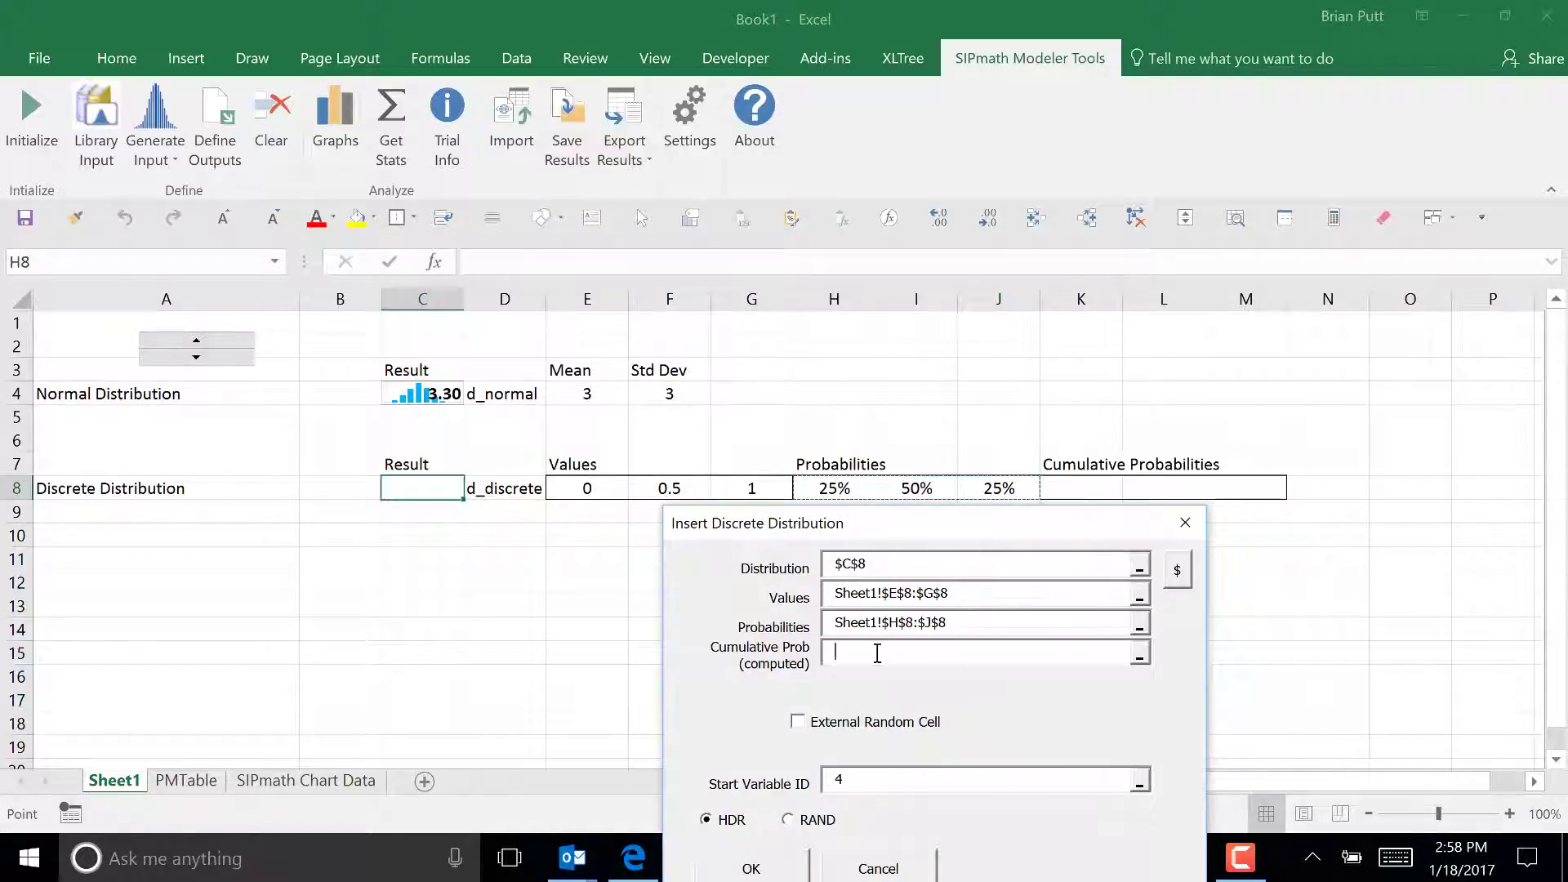
pyautogui.moveTo(1112, 486); pyautogui.dragTo(1214, 485)
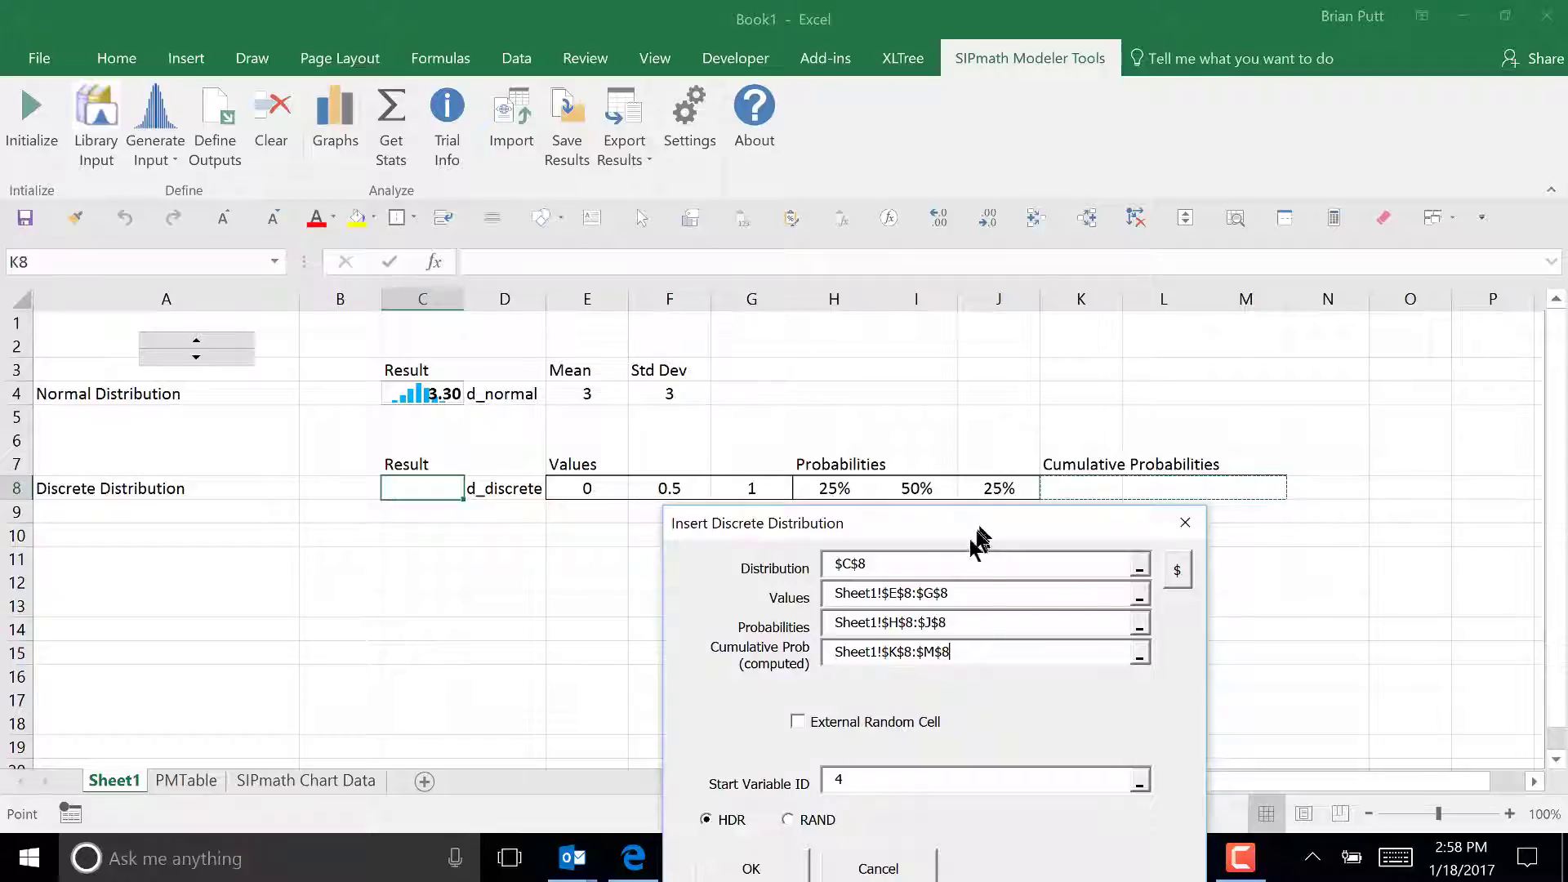
pyautogui.click(752, 869)
pyautogui.moveTo(753, 872)
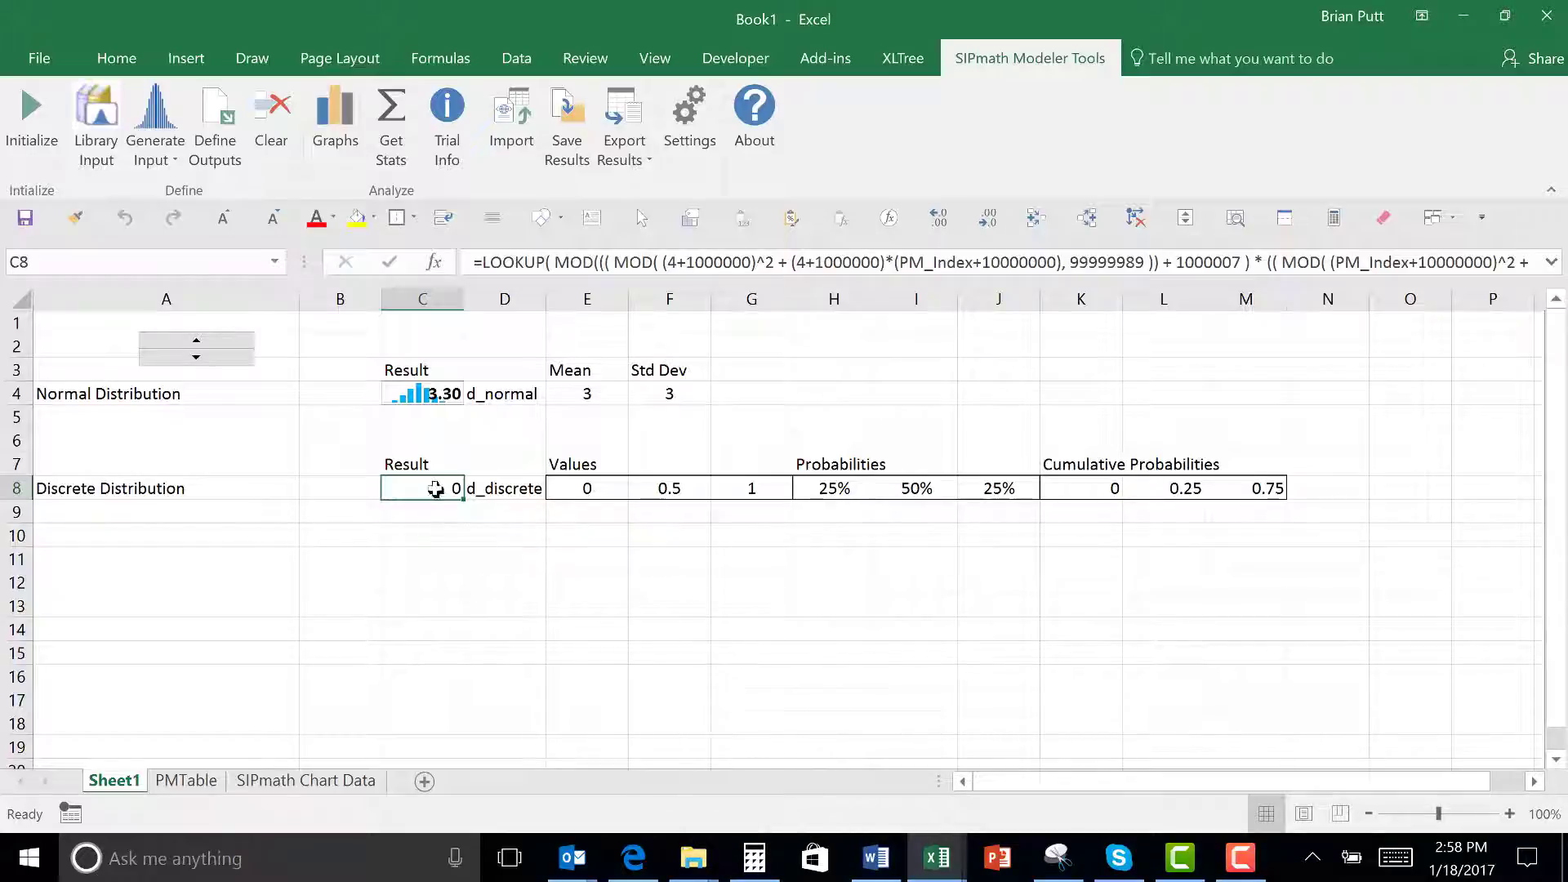
# Define the discrete result in C8 as a SIPmath output named from D8, with its sparkline in C8.
pyautogui.click(214, 122)
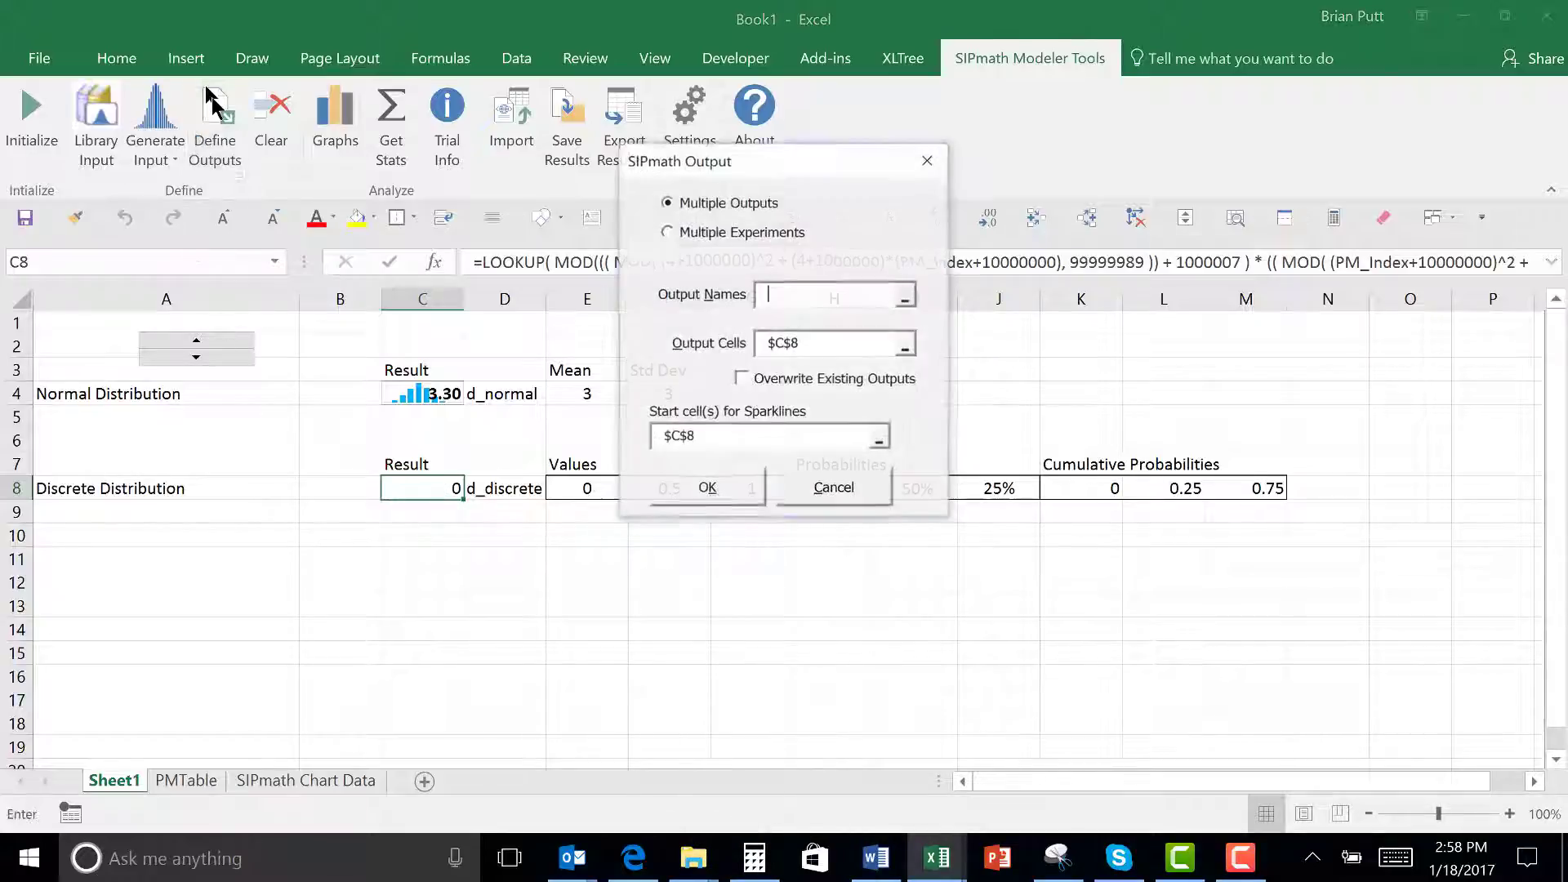
pyautogui.click(510, 488)
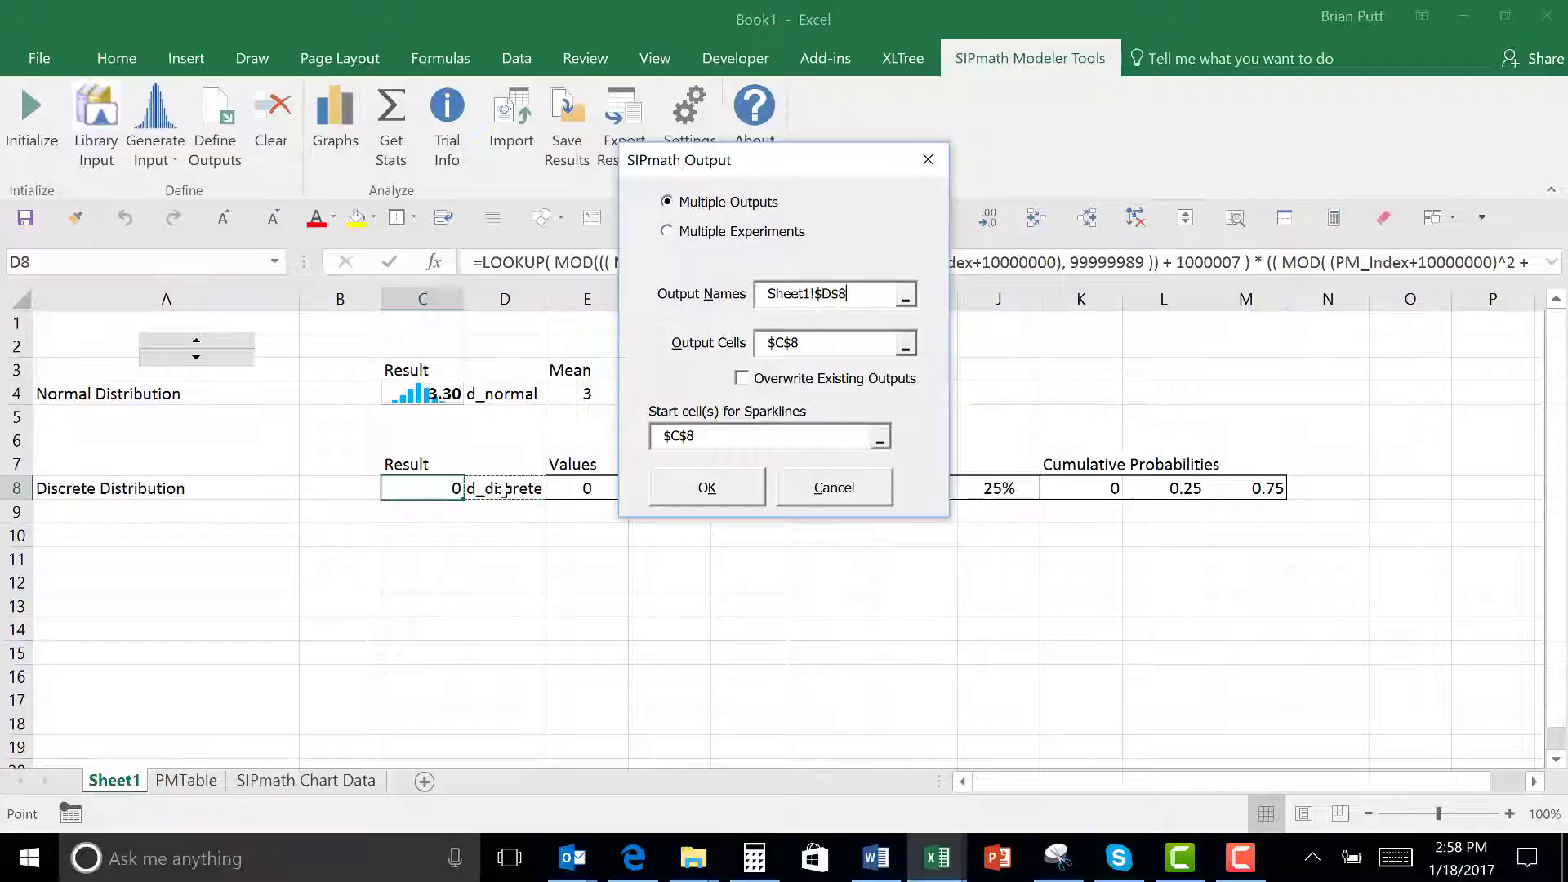
pyautogui.click(704, 488)
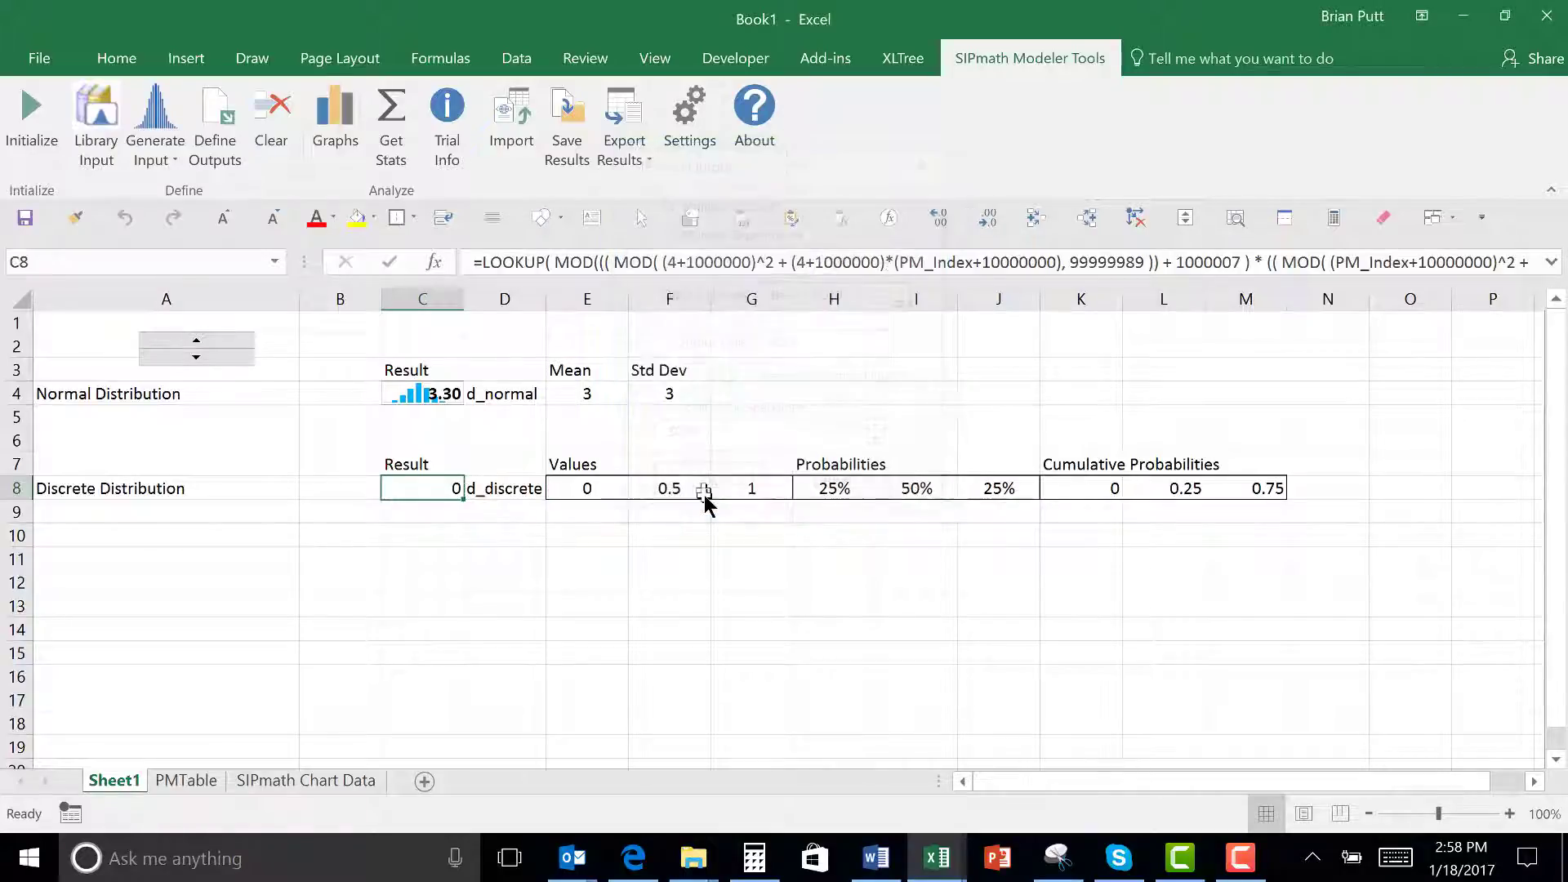
# Enter the label Product in cell A10.
pyautogui.click(122, 535)
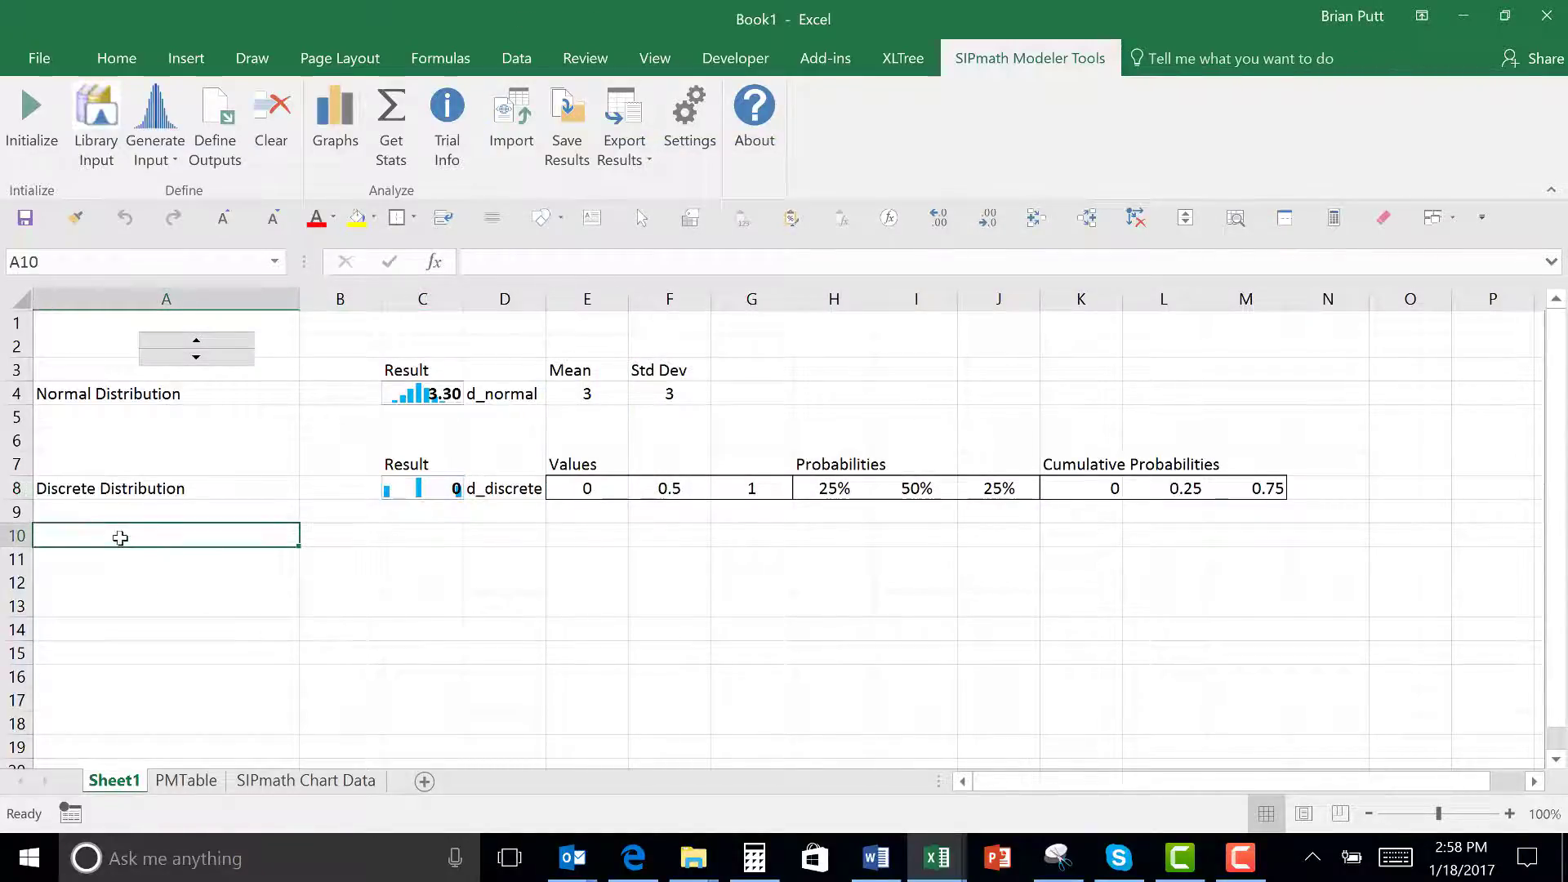
pyautogui.write('Product')
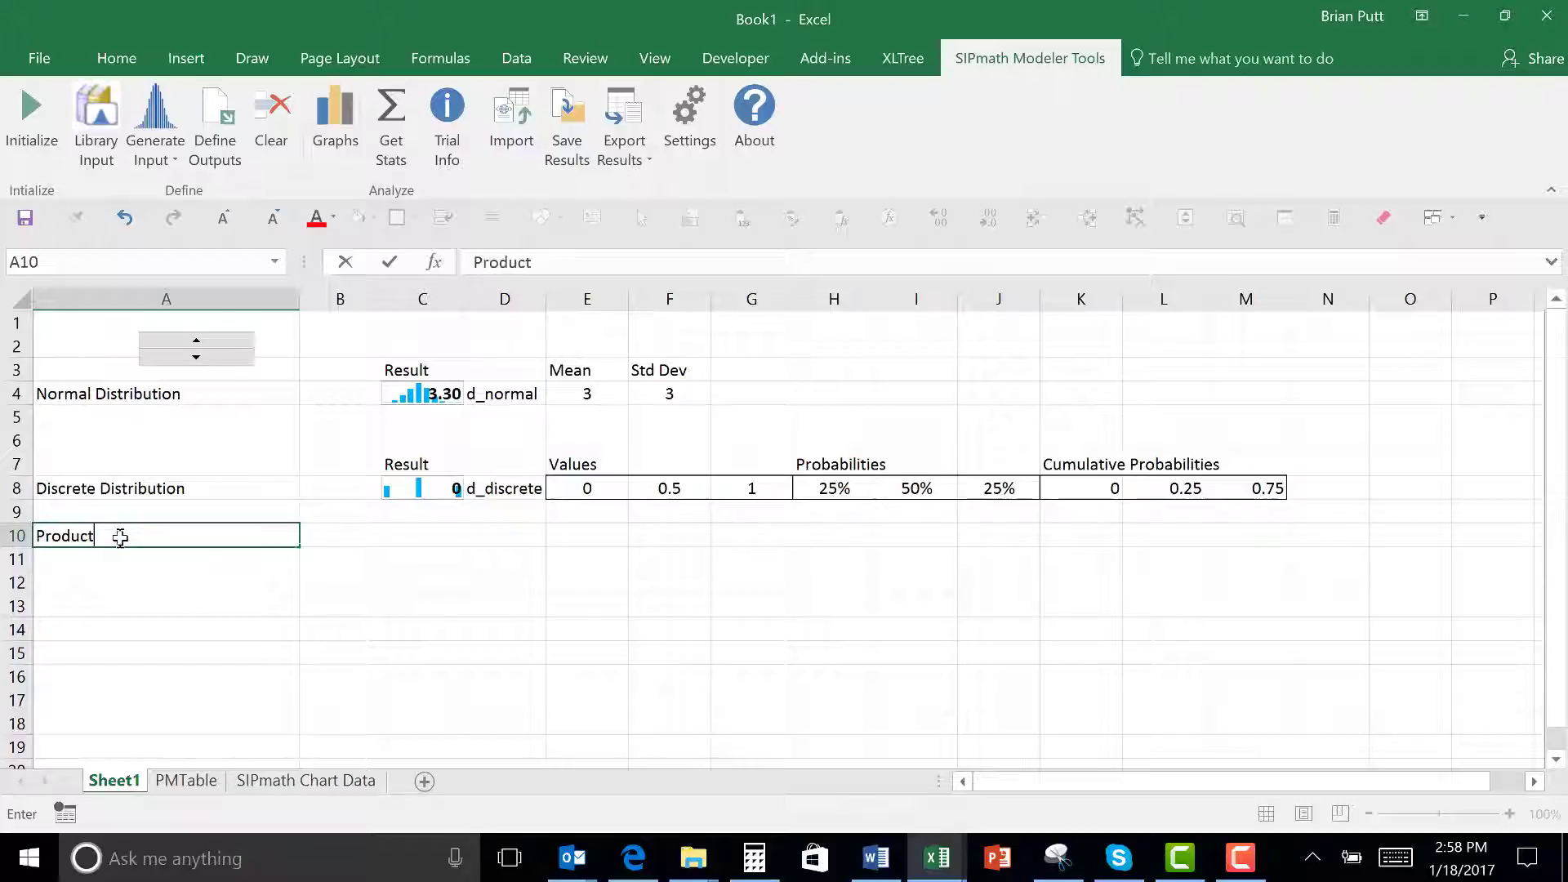
pyautogui.hotkey('ctrl', 'Return')
# Enter the formula =C4*C8 in C10 to multiply the normal and discrete results.
pyautogui.press('Right')
pyautogui.press('Right')
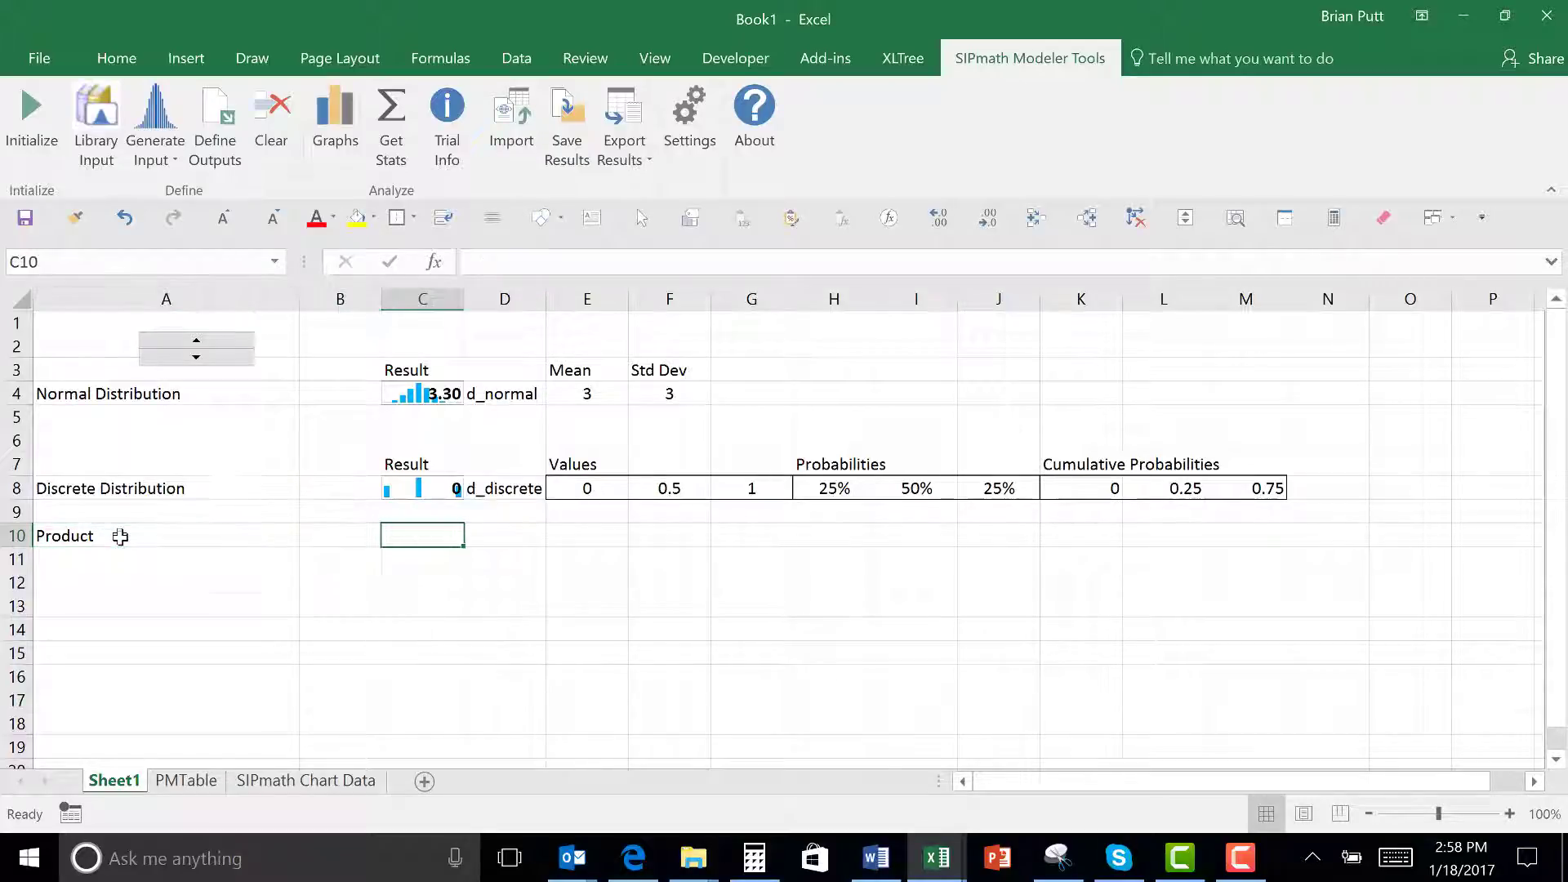
pyautogui.write('=')
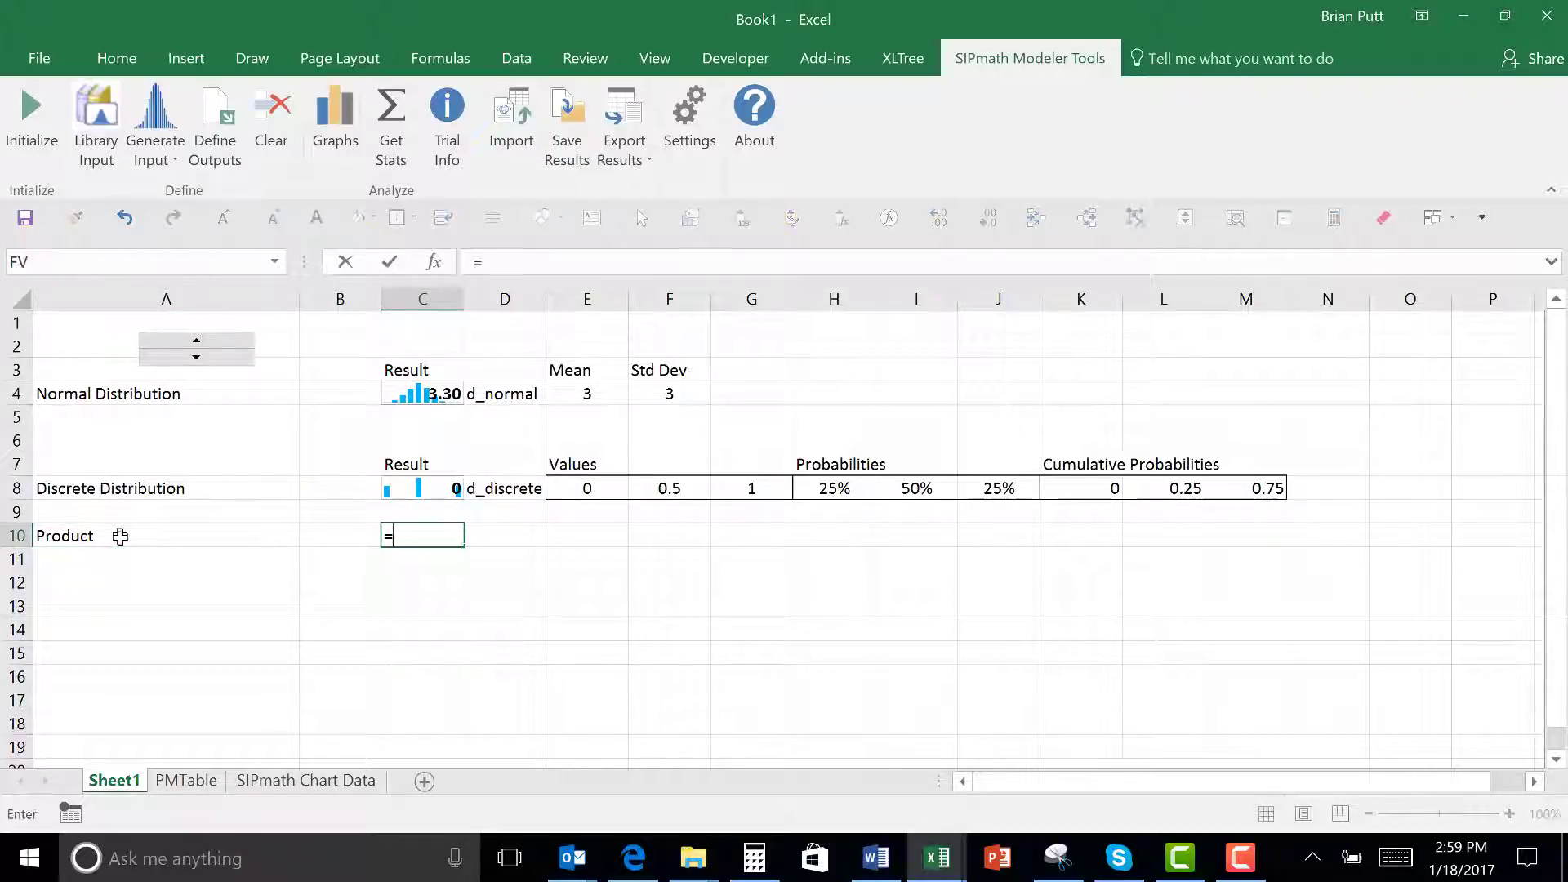
pyautogui.press('Up')
pyautogui.press('Up')
pyautogui.press('Up')
pyautogui.press('Up')
pyautogui.press('Up')
pyautogui.press('Up')
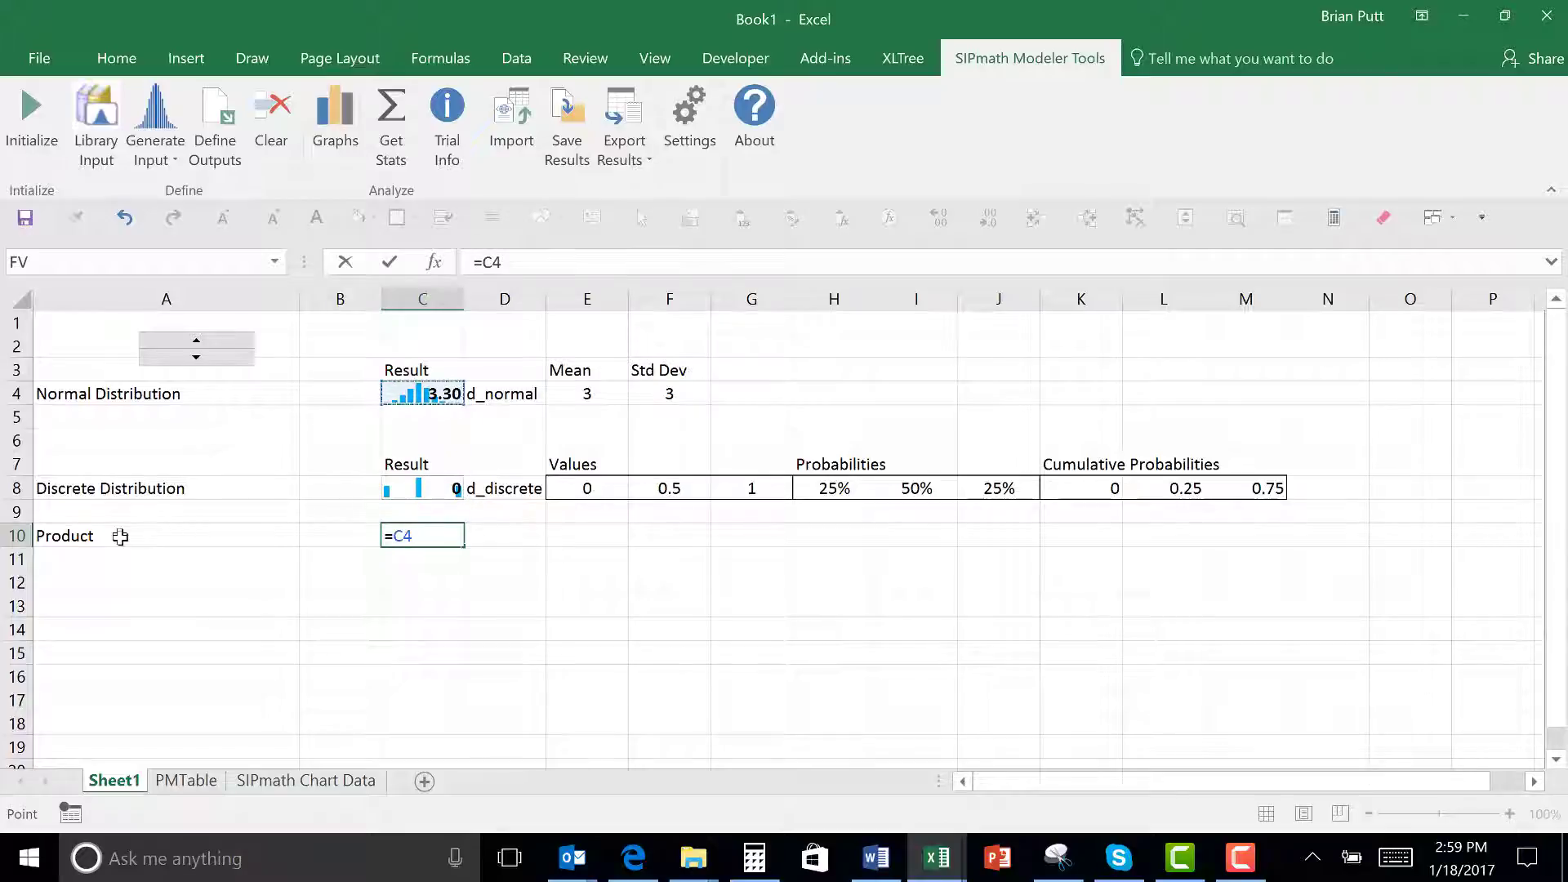
pyautogui.write('*')
pyautogui.press('Up')
pyautogui.press('Up')
pyautogui.hotkey('ctrl', 'Return')
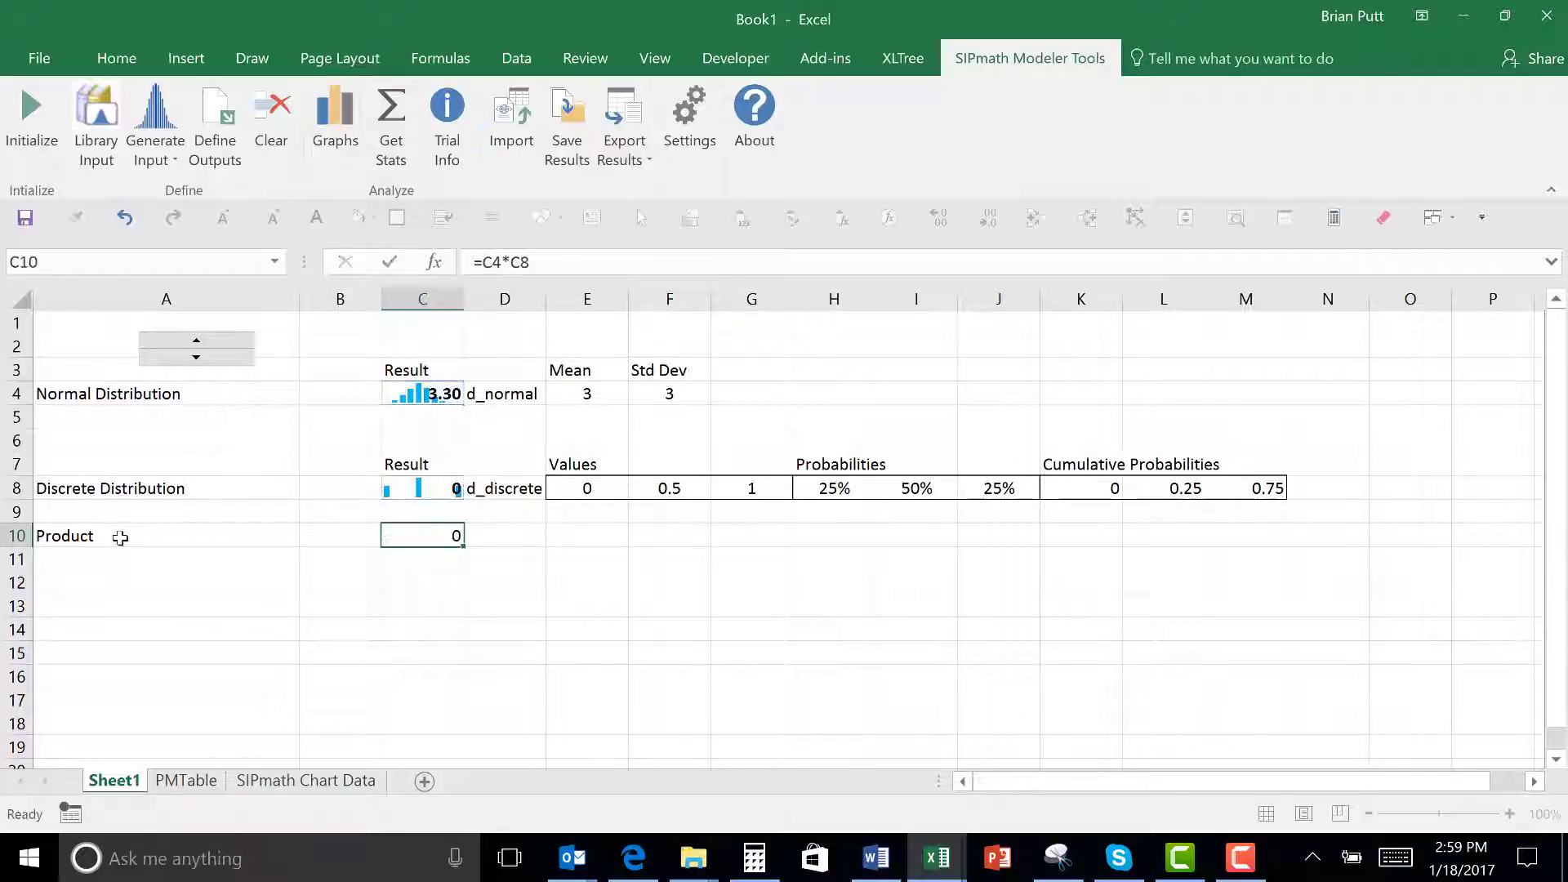
# Enter d_Product in D10 as the name for the product result.
pyautogui.press('Right')
pyautogui.write('d')
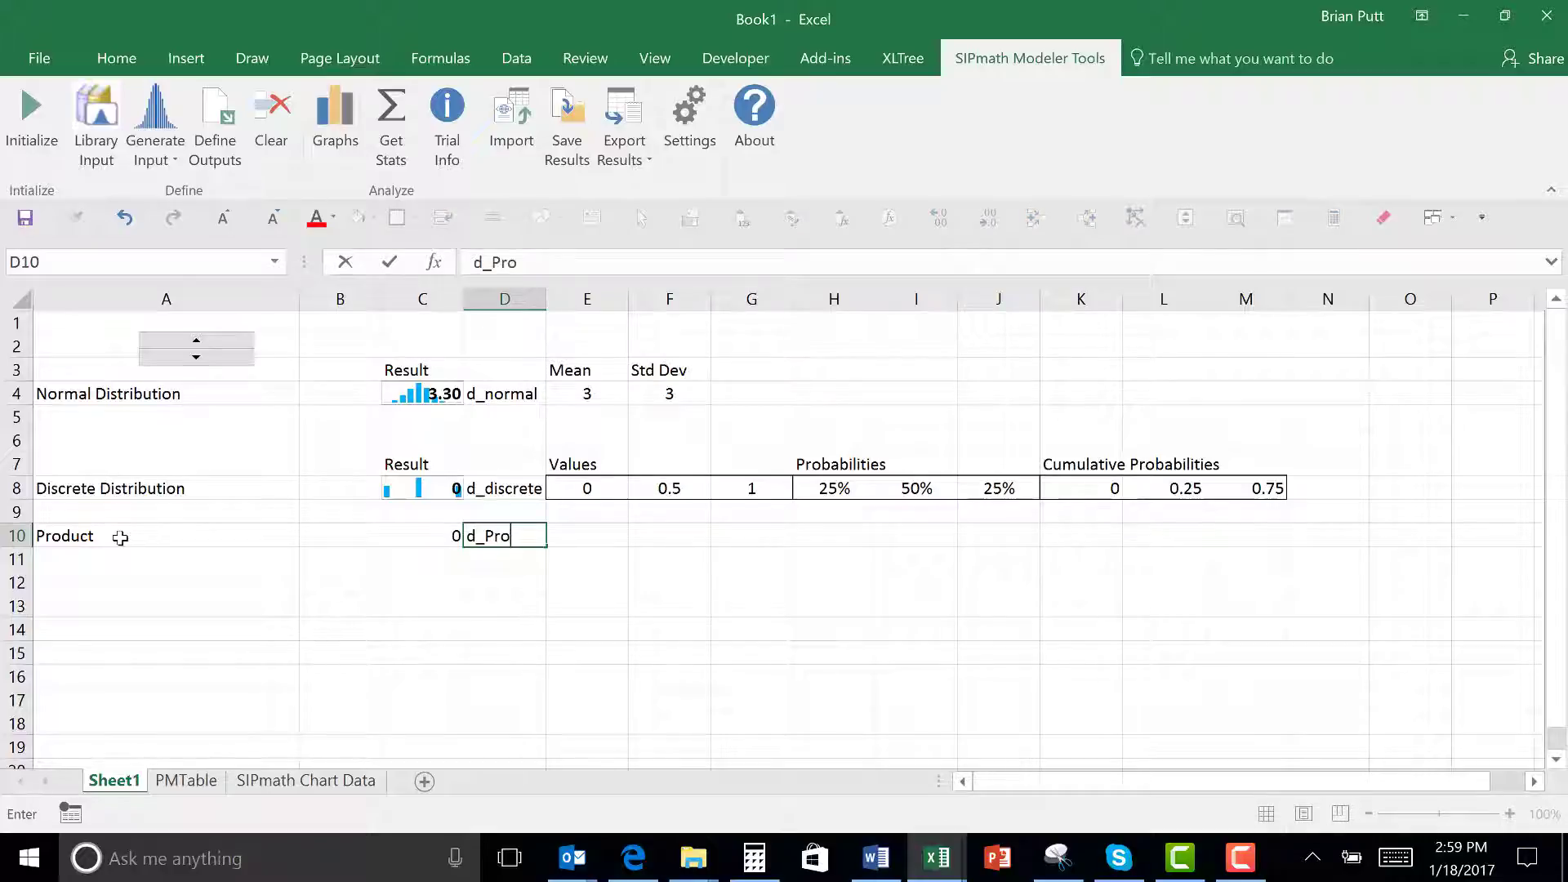
pyautogui.write('_Product')
pyautogui.hotkey('ctrl', 'Return')
# Create a cumulative Excel chart of the normal output in C4, starting at cell B12.
pyautogui.press('Up')
pyautogui.press('Up')
pyautogui.press('Up')
pyautogui.press('Up')
pyautogui.press('Up')
pyautogui.press('Up')
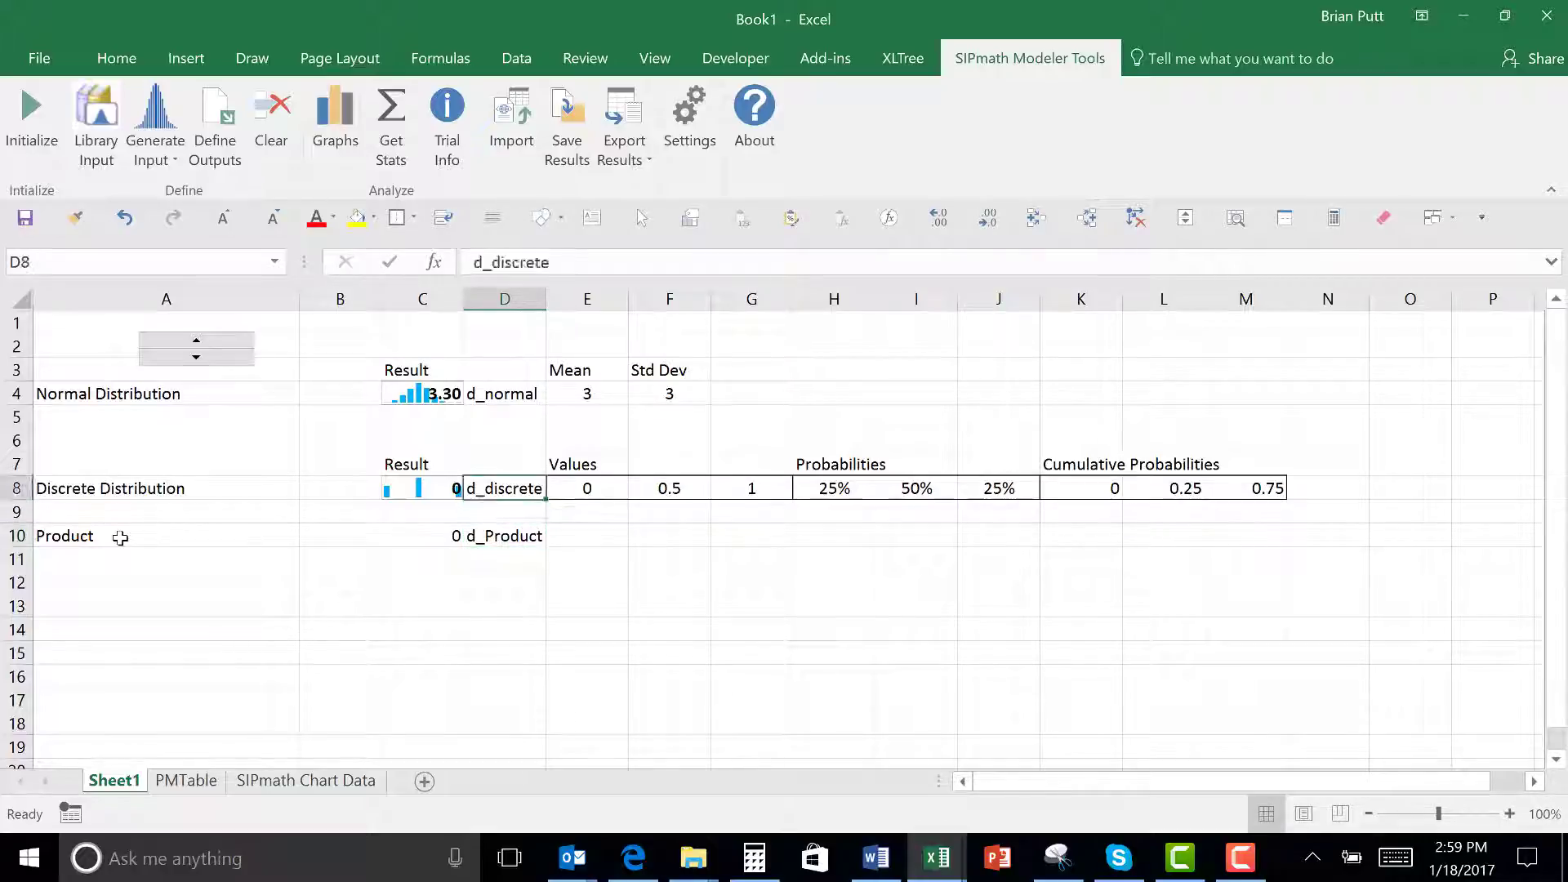
pyautogui.press('Left')
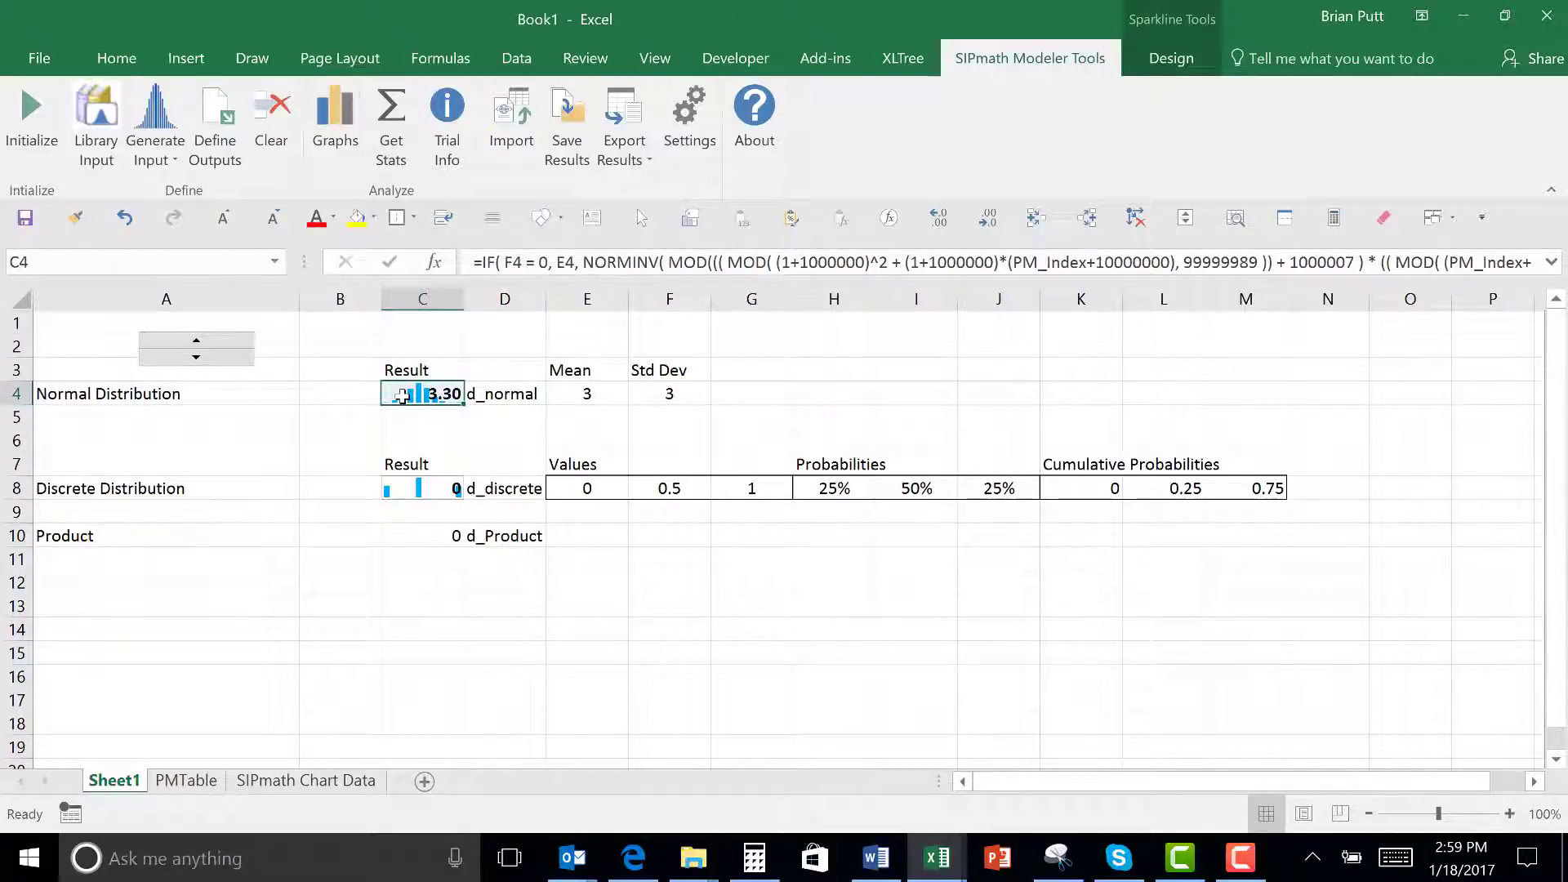
pyautogui.click(338, 114)
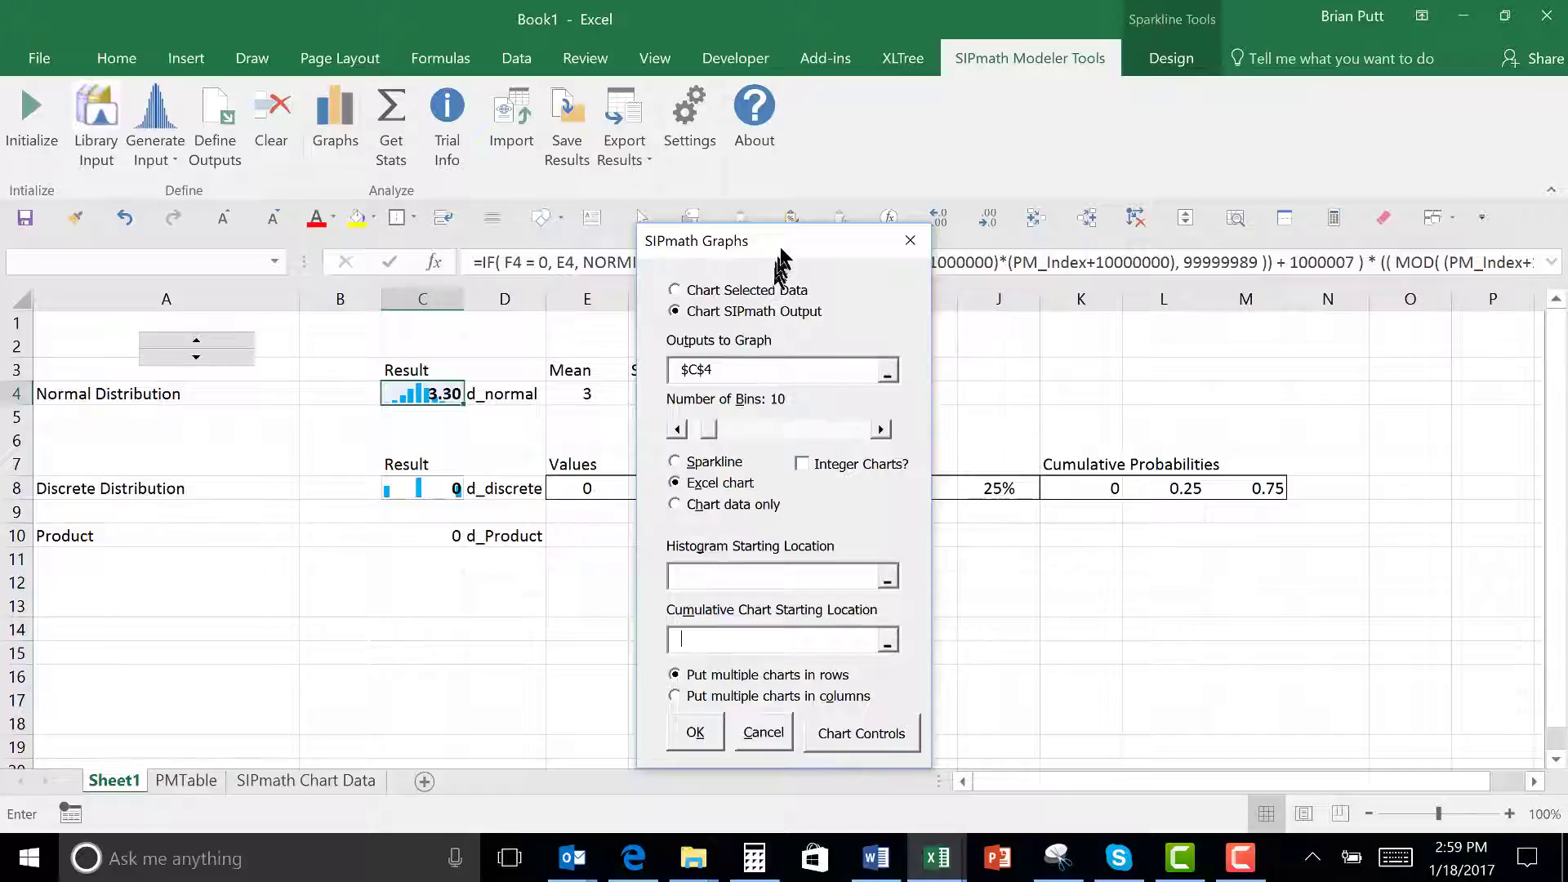
pyautogui.moveTo(779, 249); pyautogui.dragTo(948, 214)
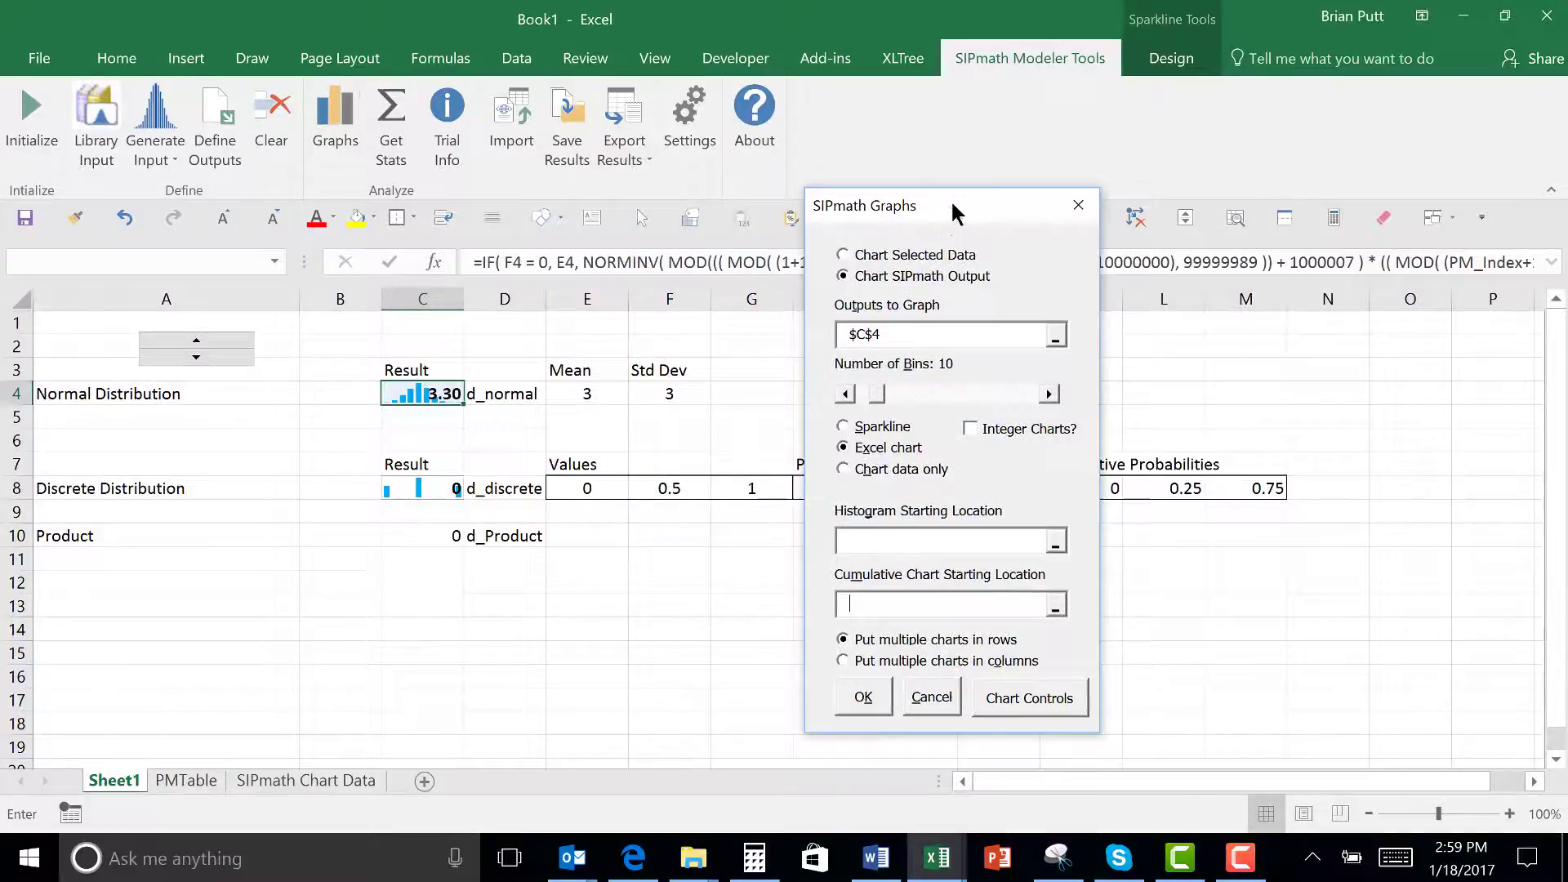
pyautogui.click(327, 577)
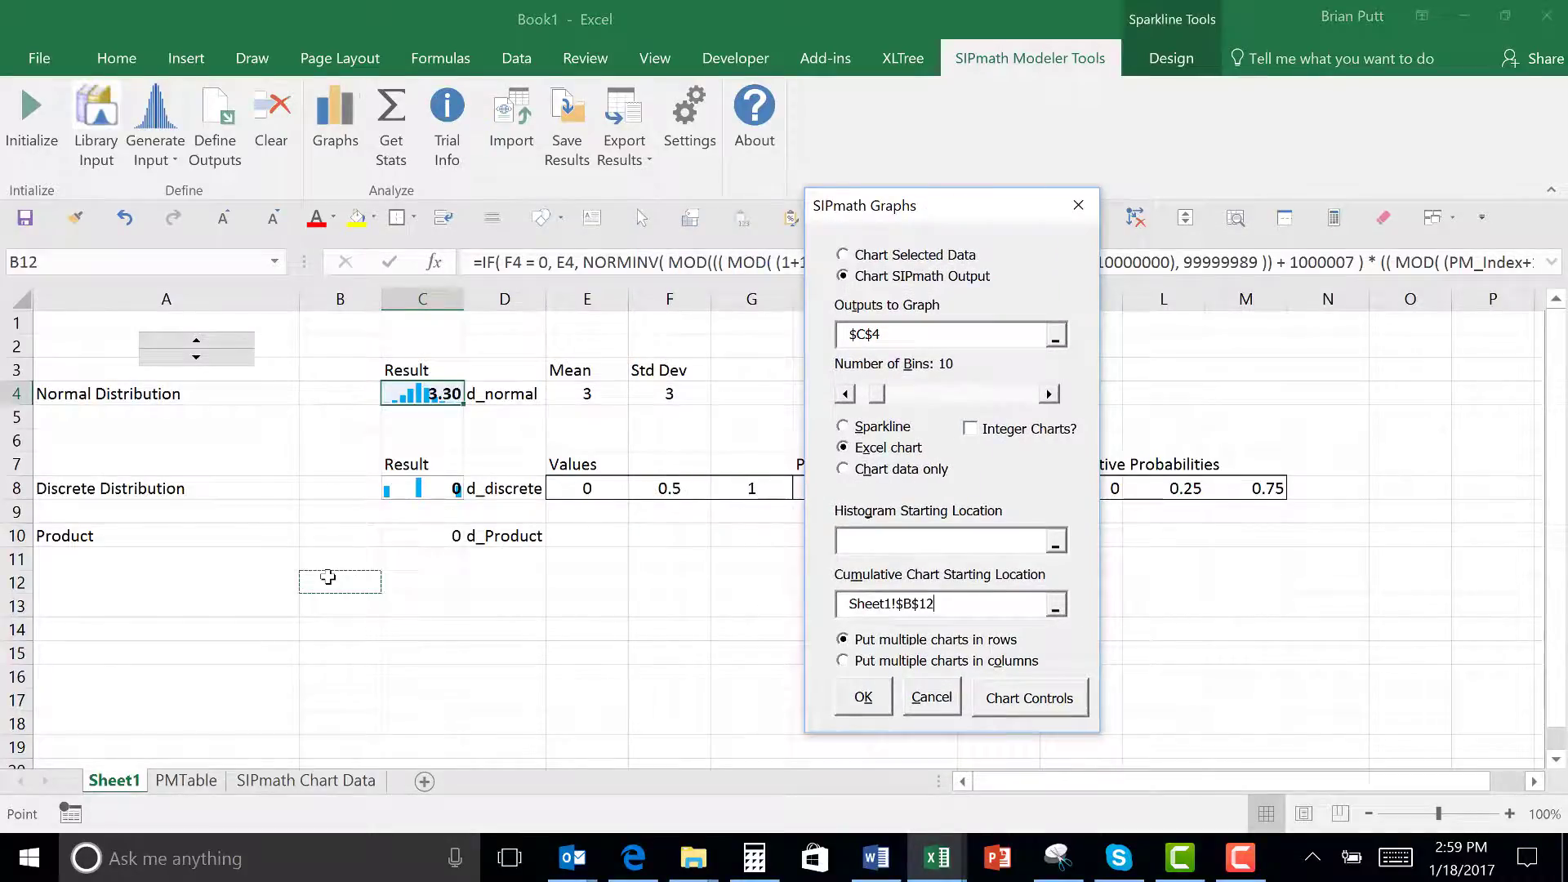
pyautogui.click(863, 698)
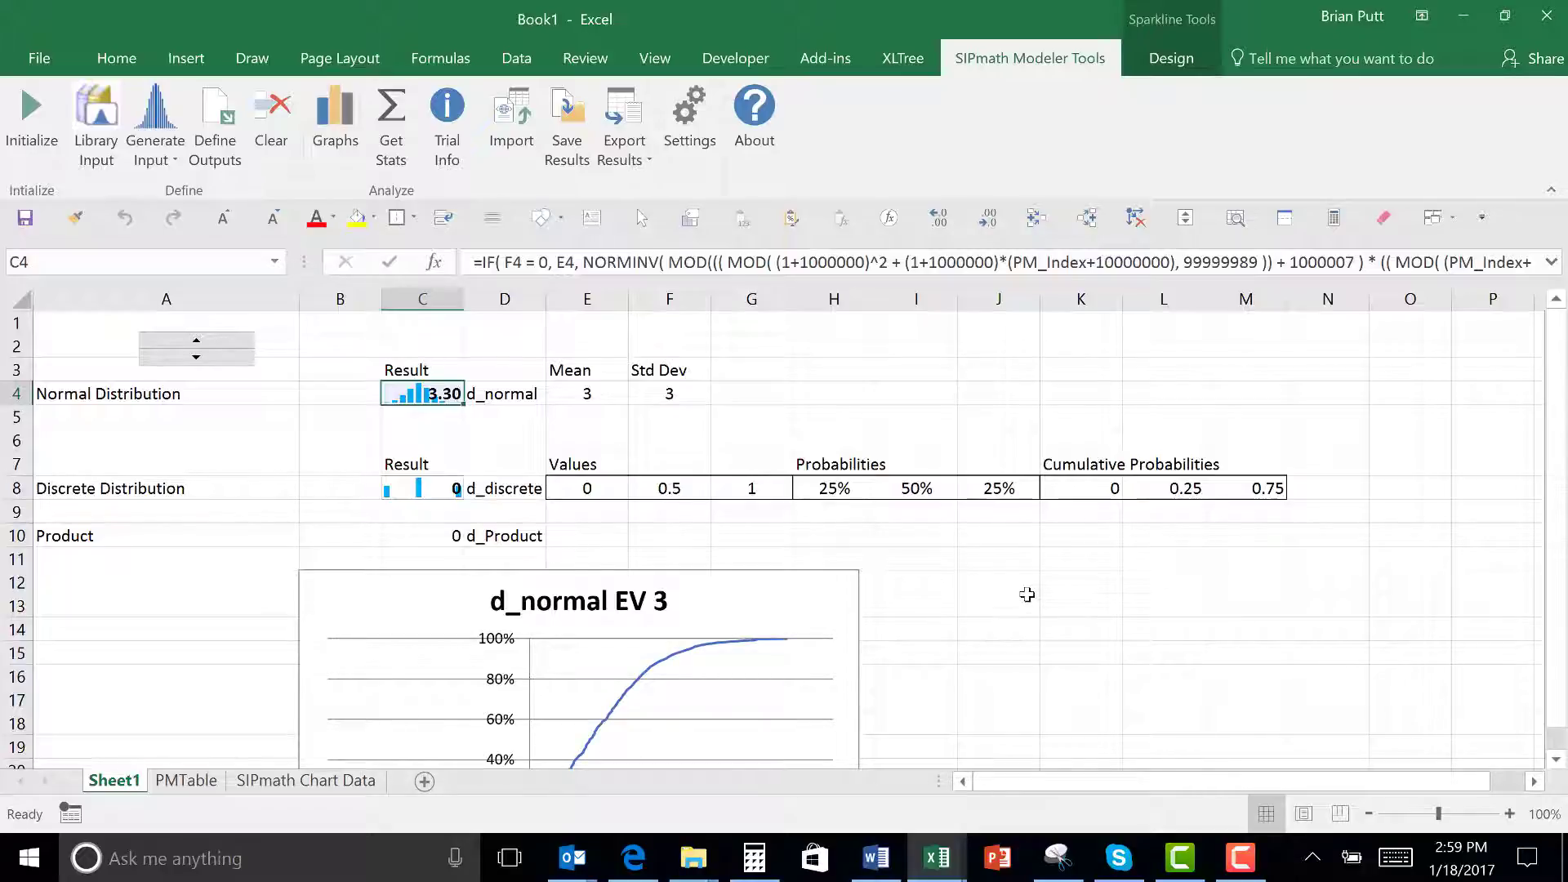
# Collapse the ribbon and shift the d_normal chart toward column A, just below the Product row.
pyautogui.click(1549, 190)
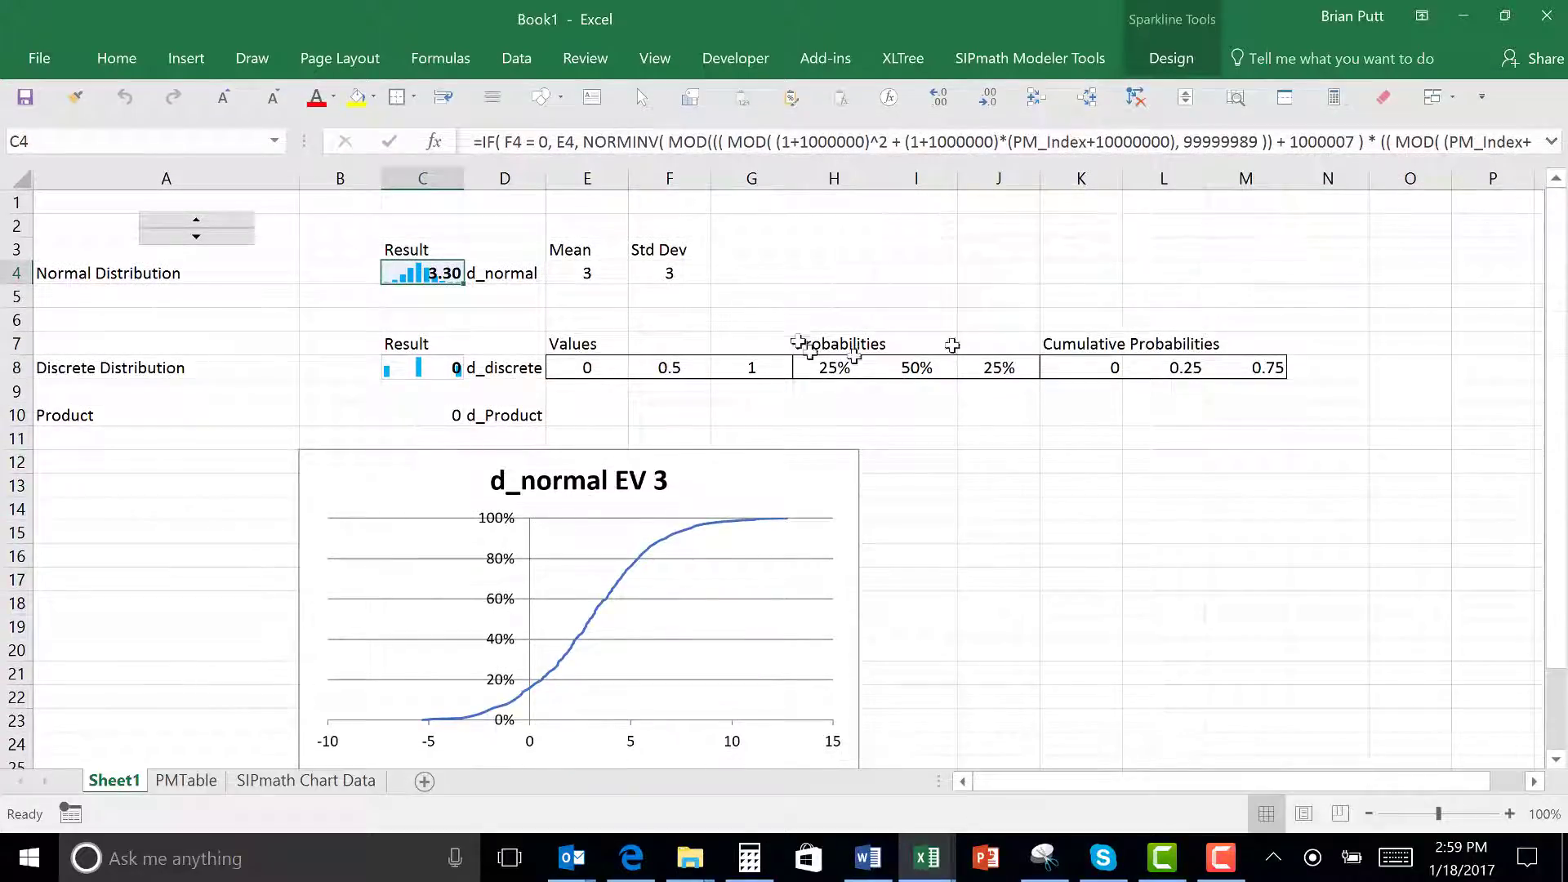
pyautogui.moveTo(819, 452); pyautogui.dragTo(695, 435)
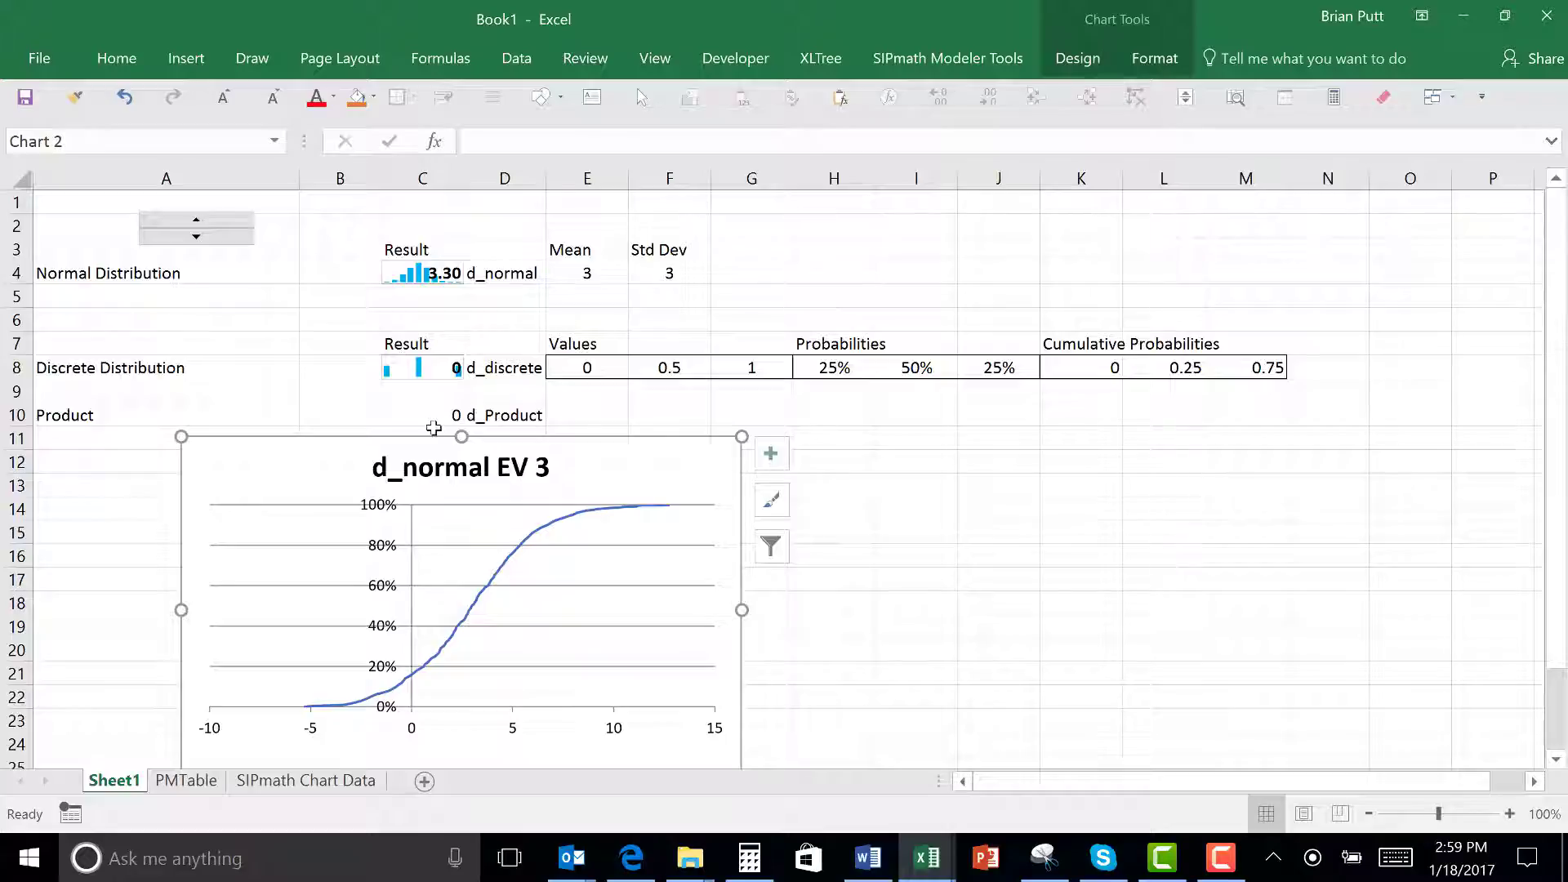
# Define the product in C10 as a SIPmath output named from D10, with its sparkline in C10.
pyautogui.click(433, 421)
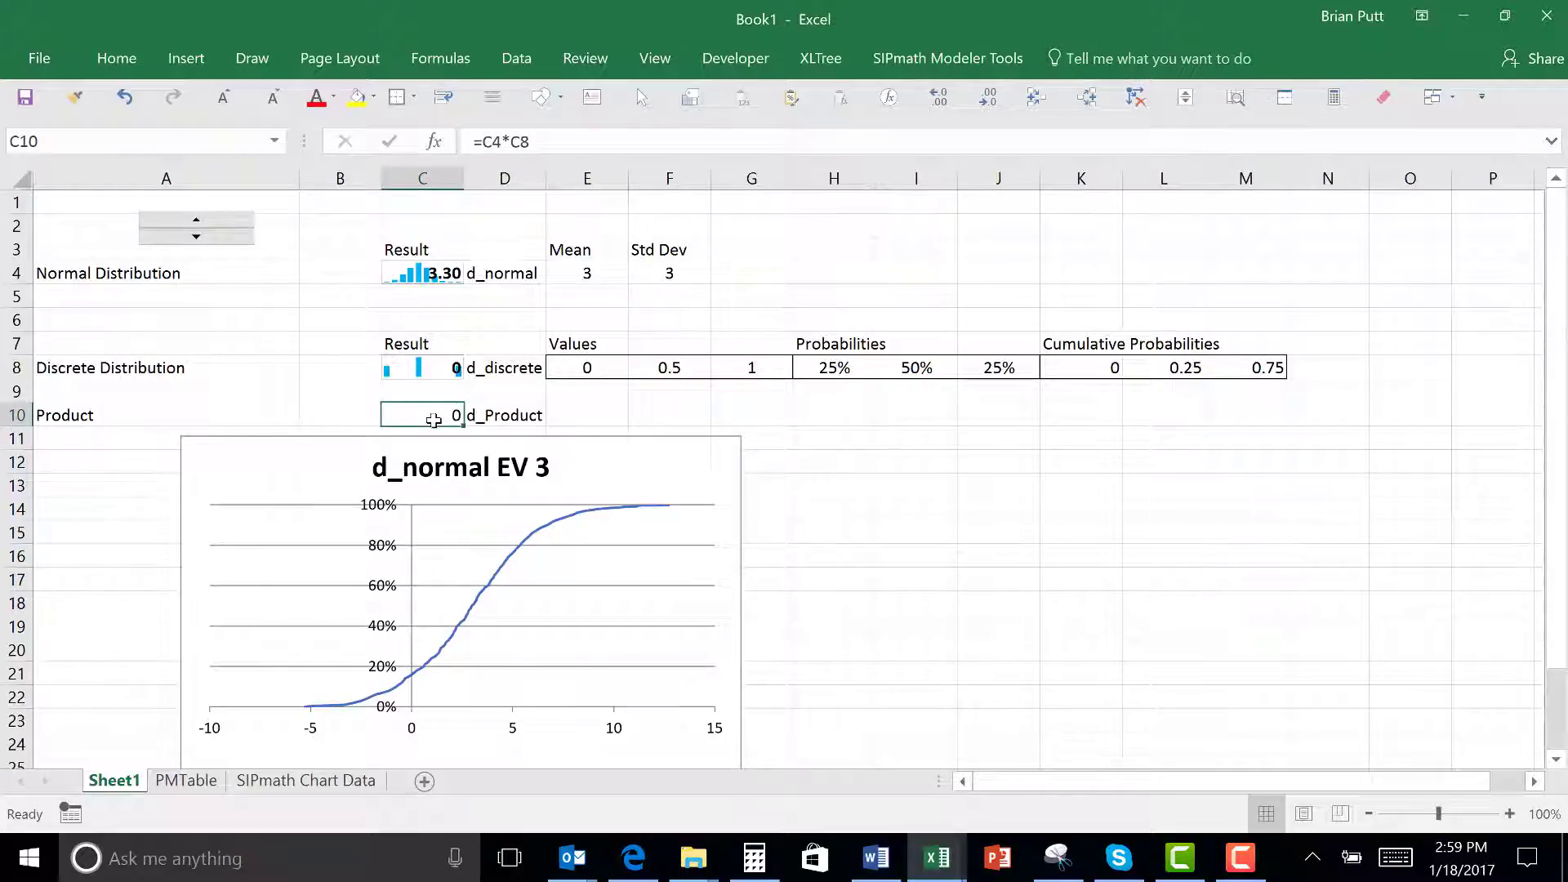
pyautogui.click(917, 55)
pyautogui.click(217, 149)
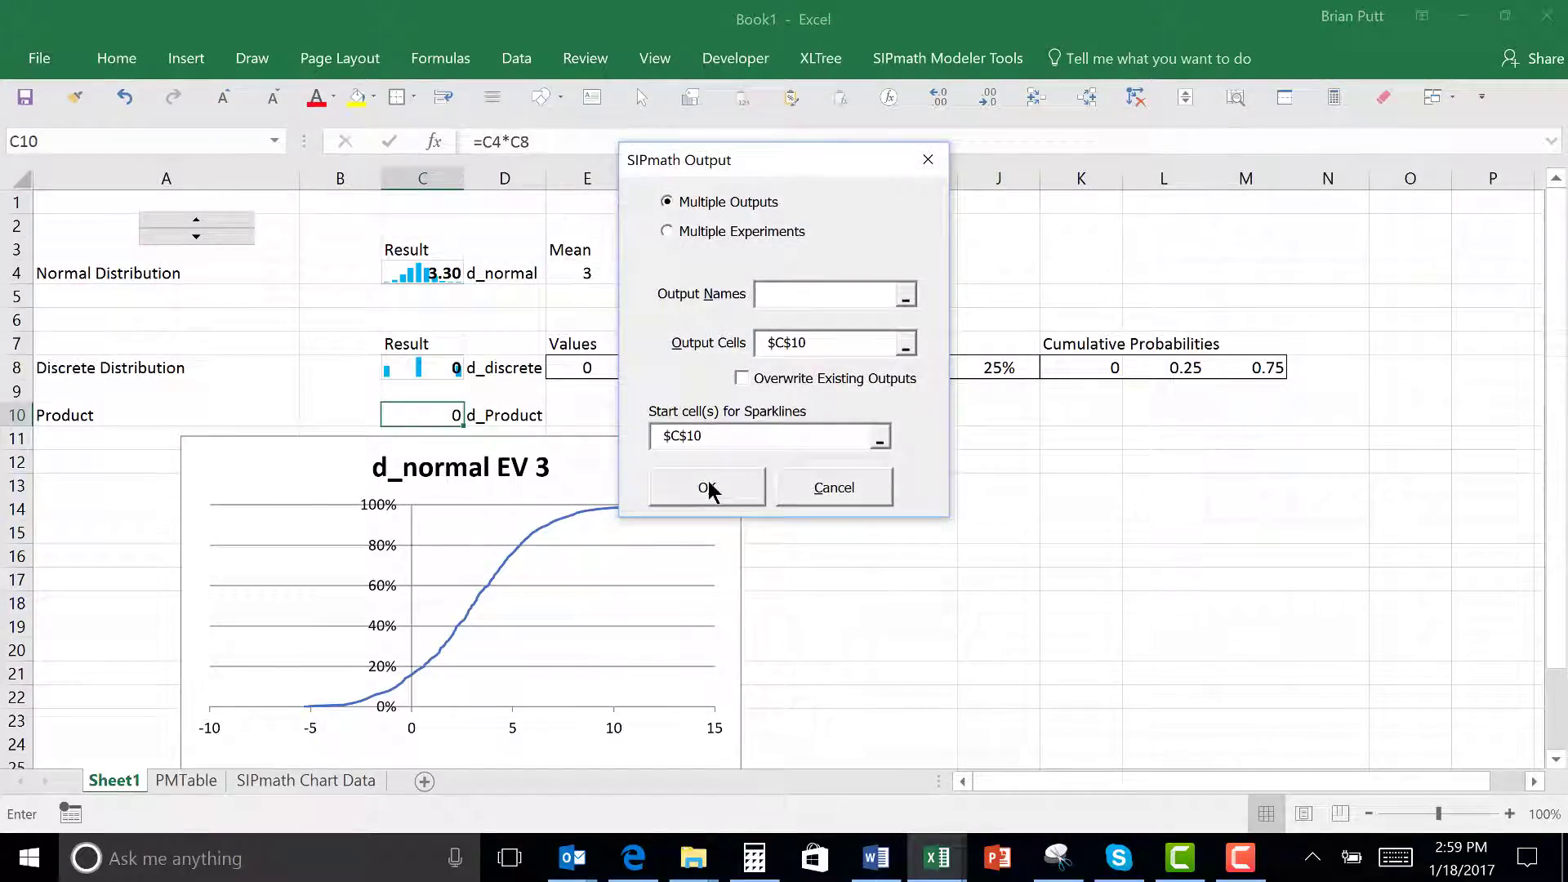
pyautogui.click(510, 414)
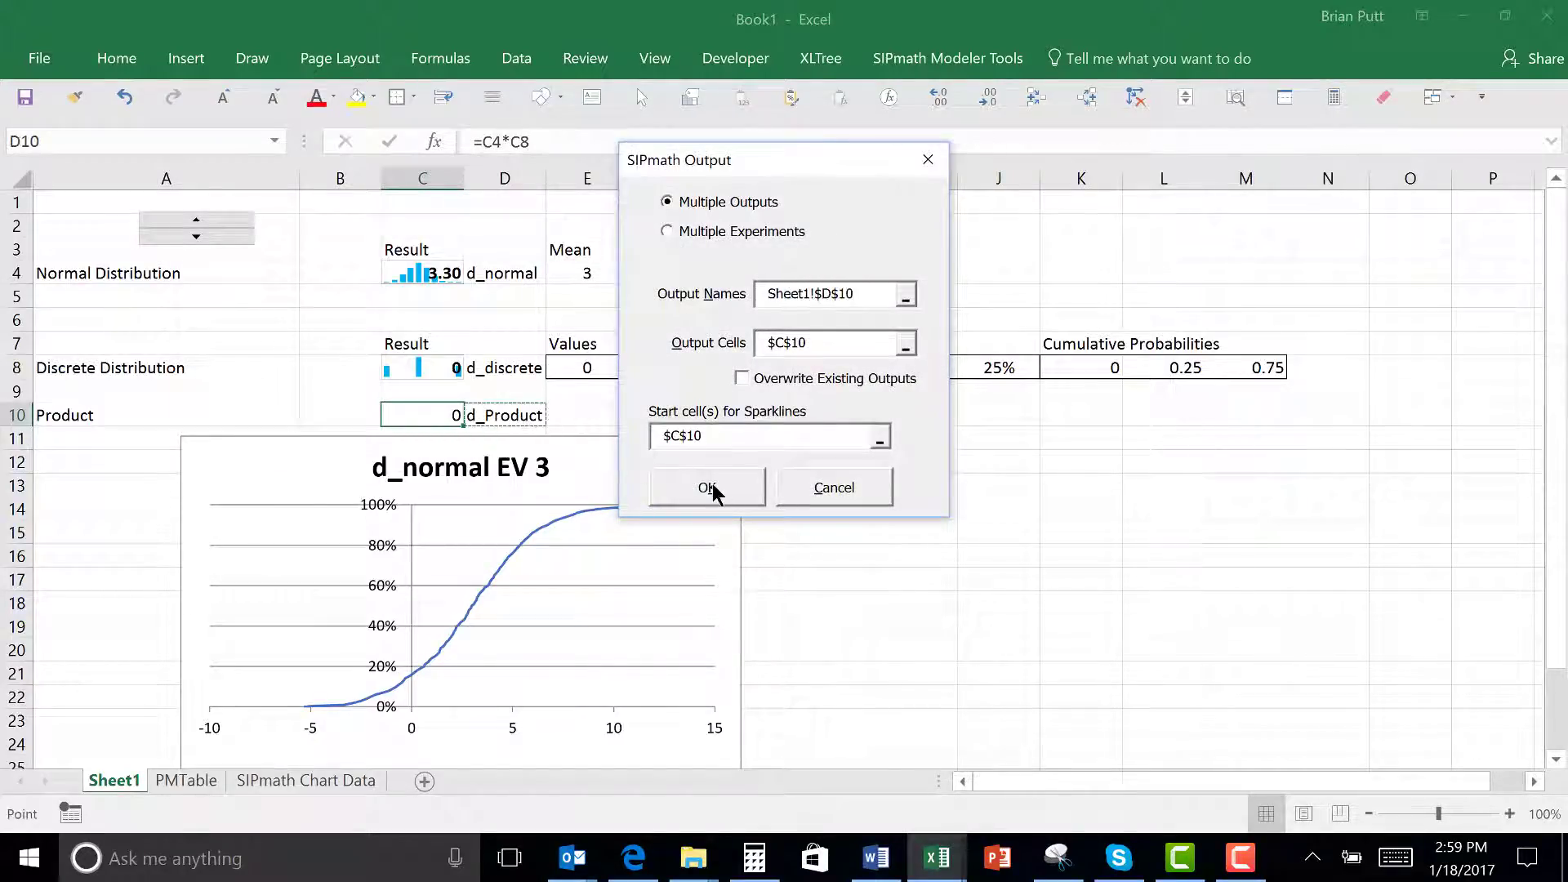
pyautogui.click(712, 483)
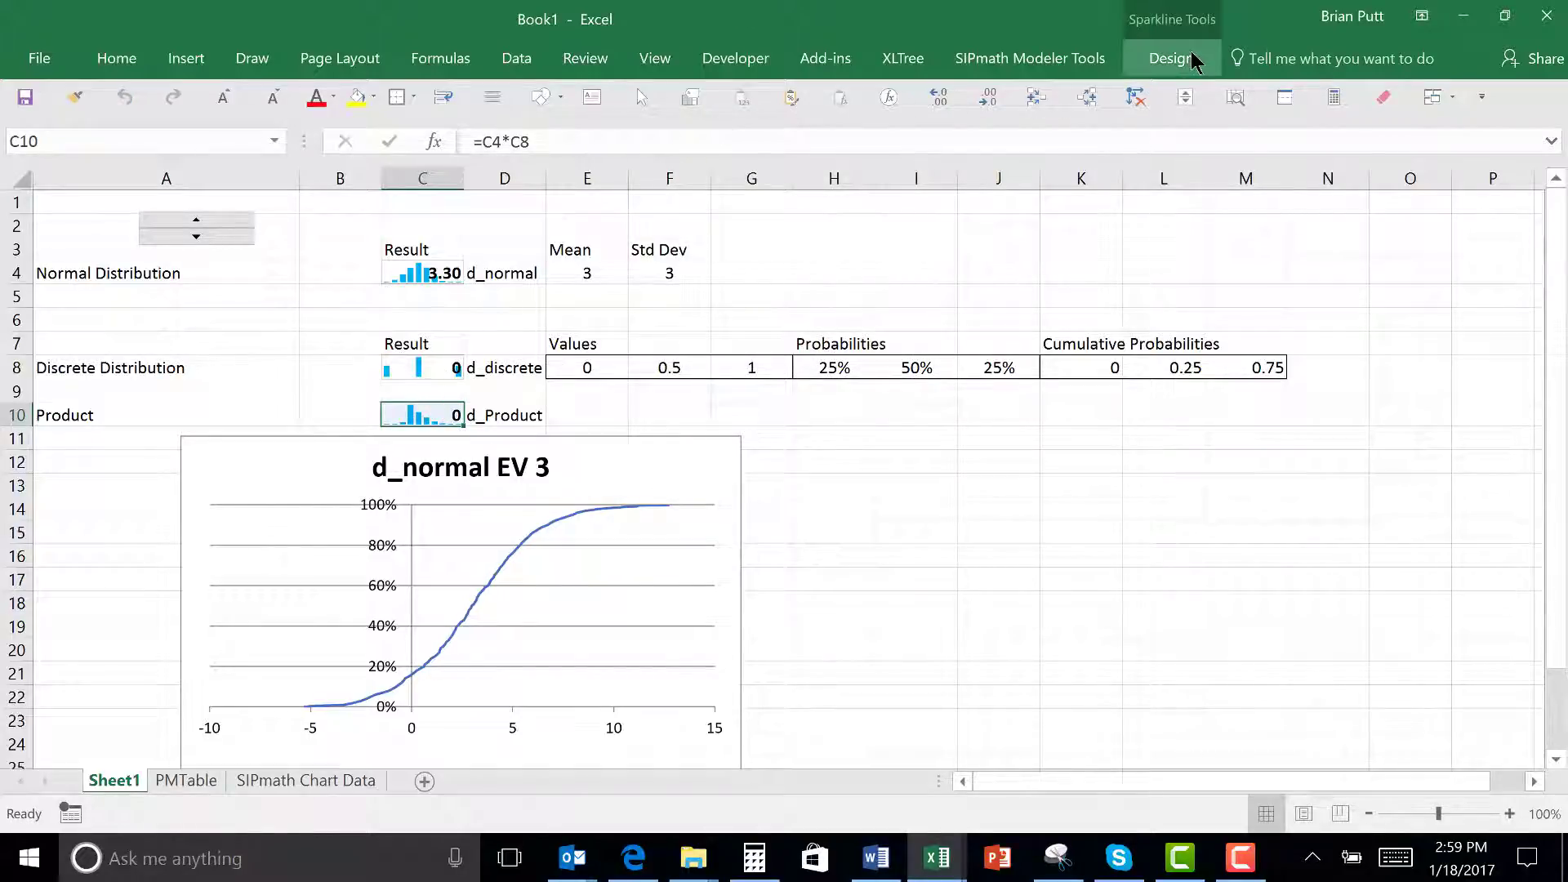
# Create a cumulative Excel chart of the product output in C10, starting at J12, and move it beside the d_normal chart.
pyautogui.click(1035, 61)
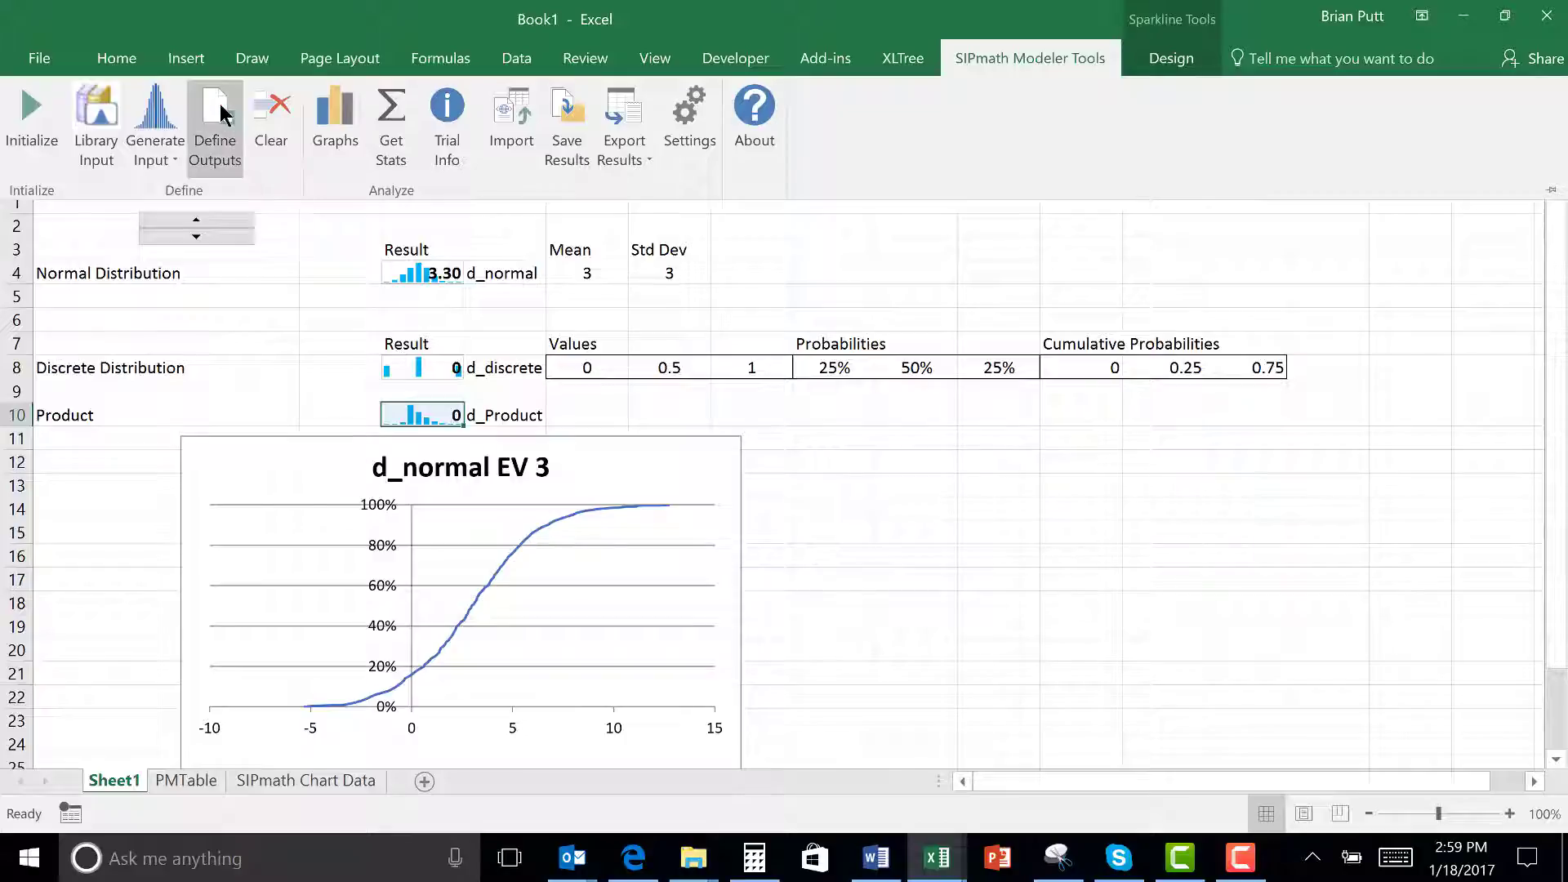
pyautogui.click(335, 114)
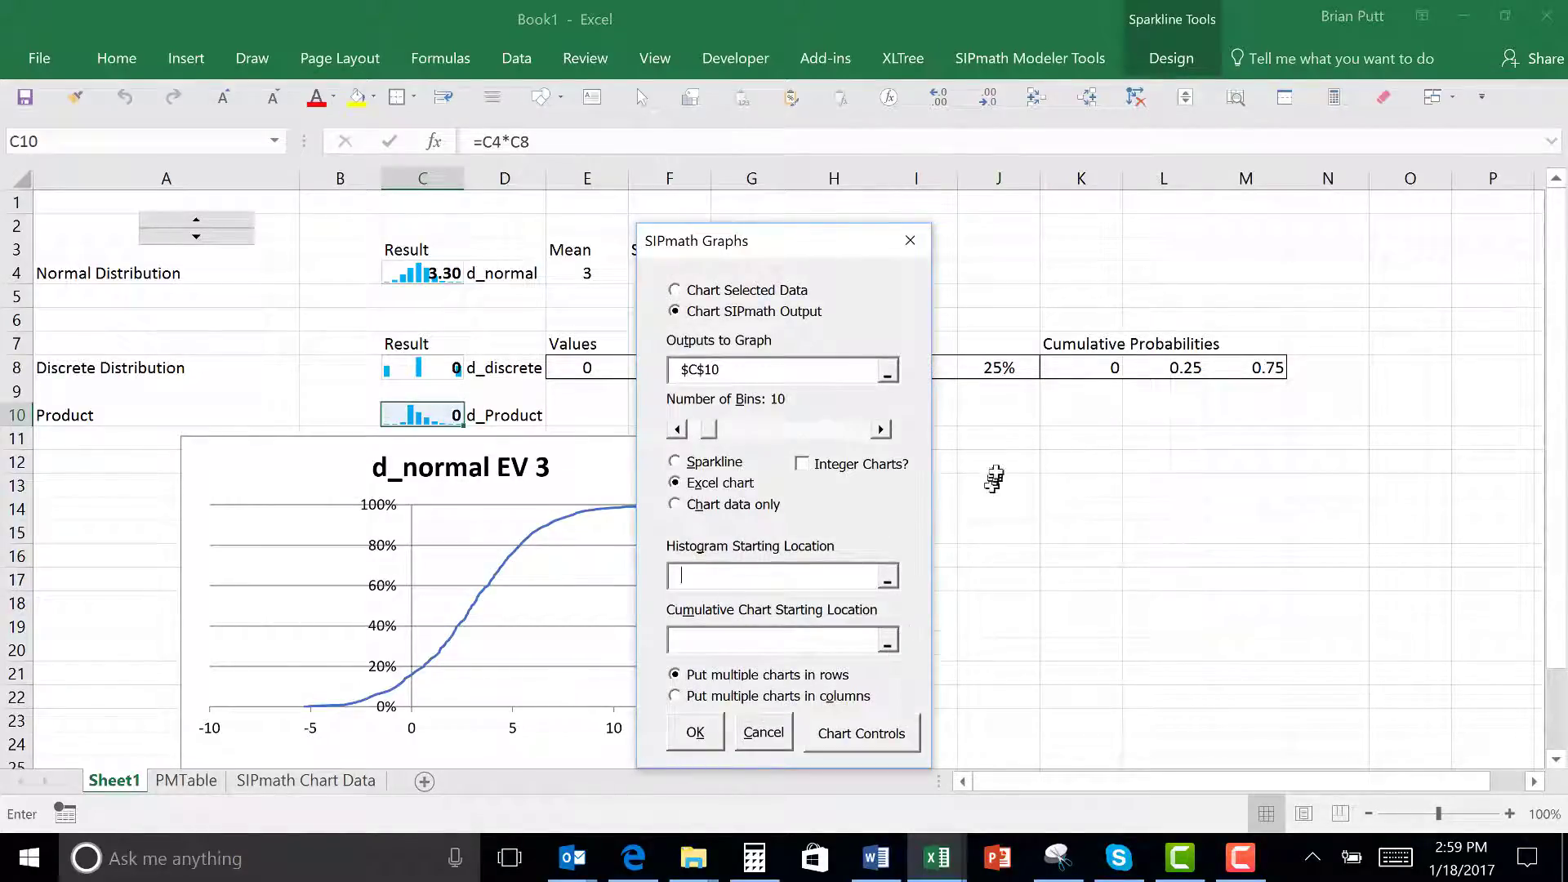
pyautogui.click(710, 636)
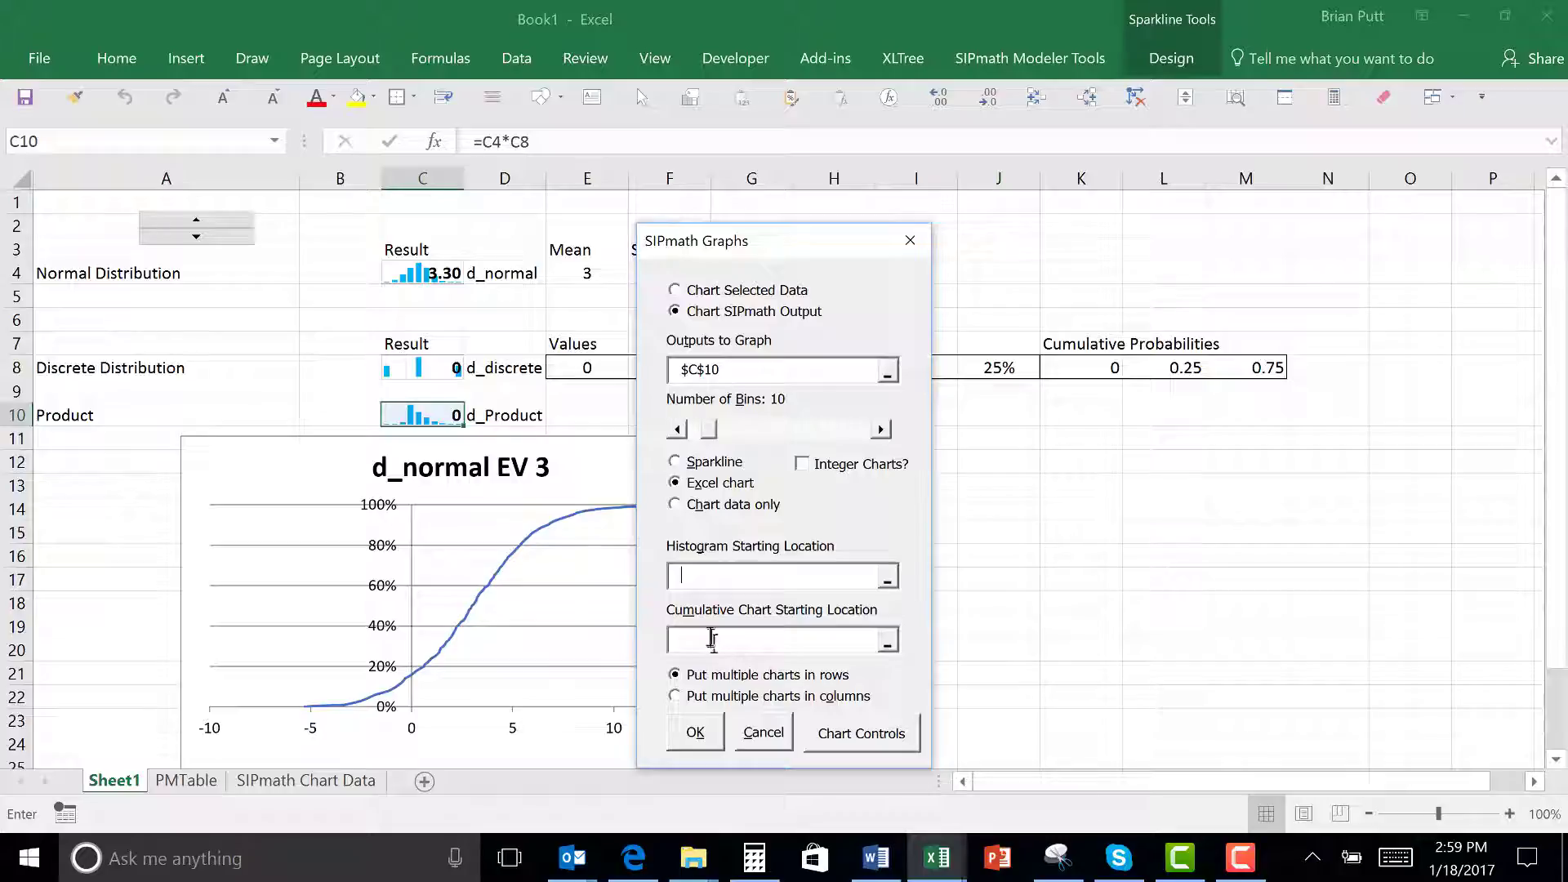
pyautogui.click(967, 462)
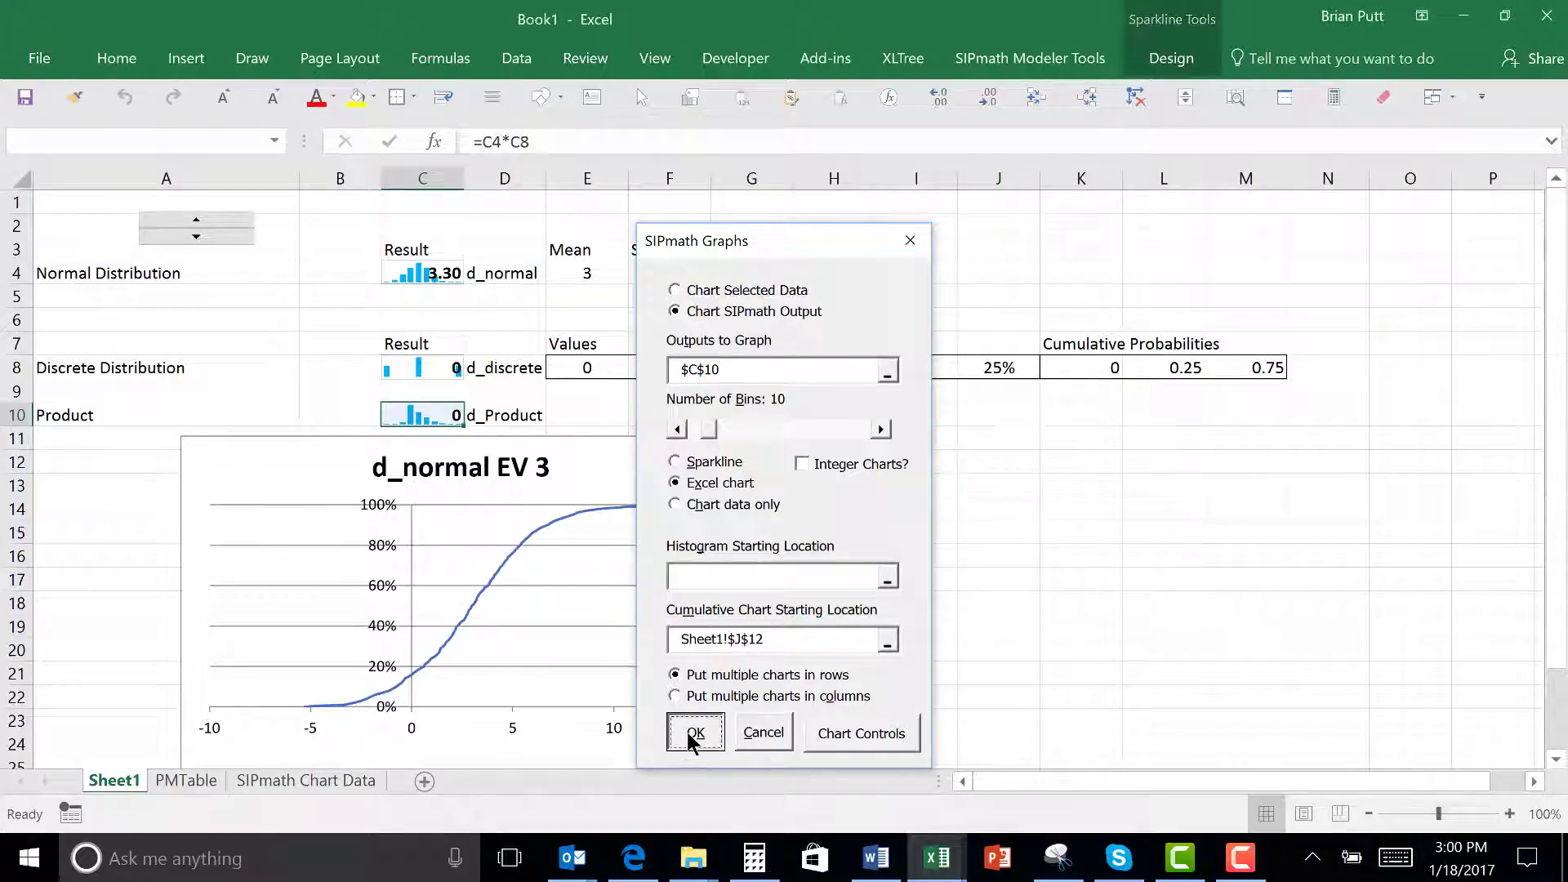
pyautogui.click(693, 732)
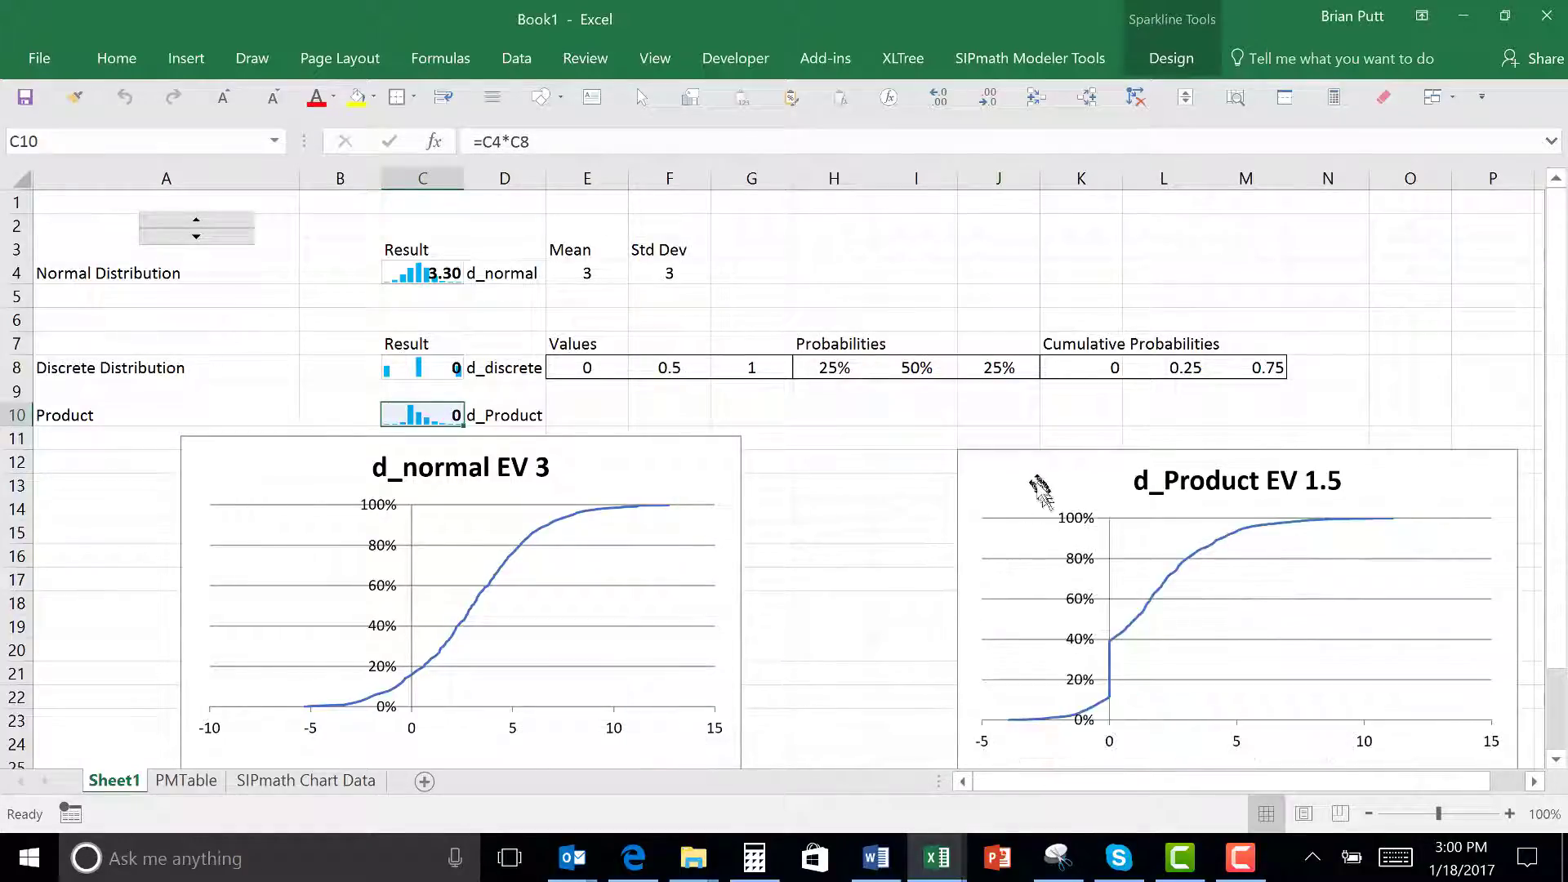
pyautogui.moveTo(1028, 484); pyautogui.dragTo(861, 469)
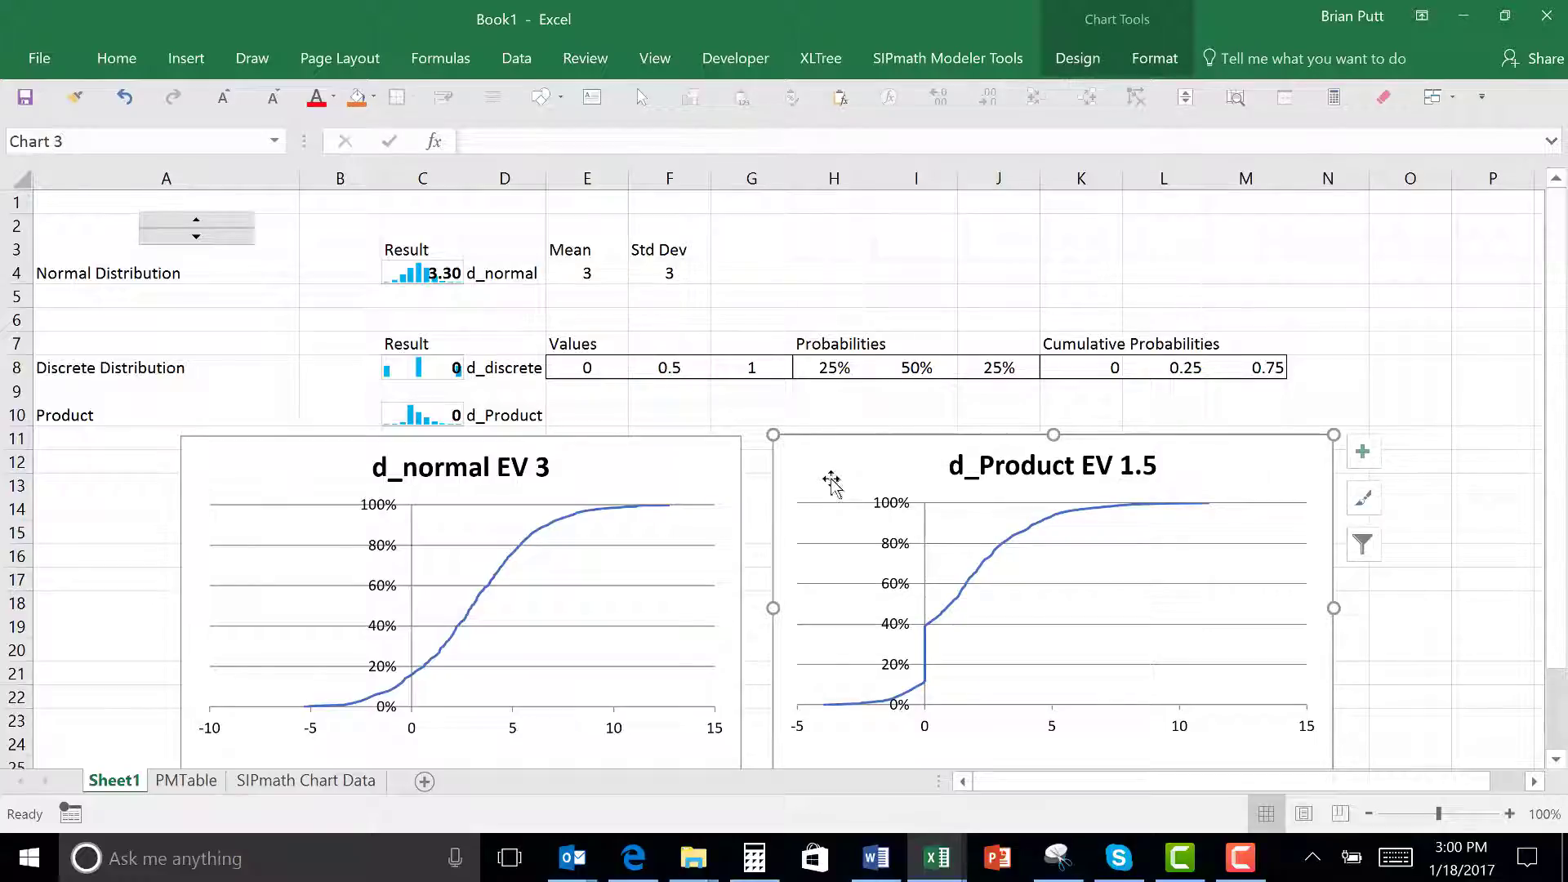
# Add a new data series to the d_normal chart, taking its name from D3 on the SIPmath Chart Data sheet.
pyautogui.click(658, 473)
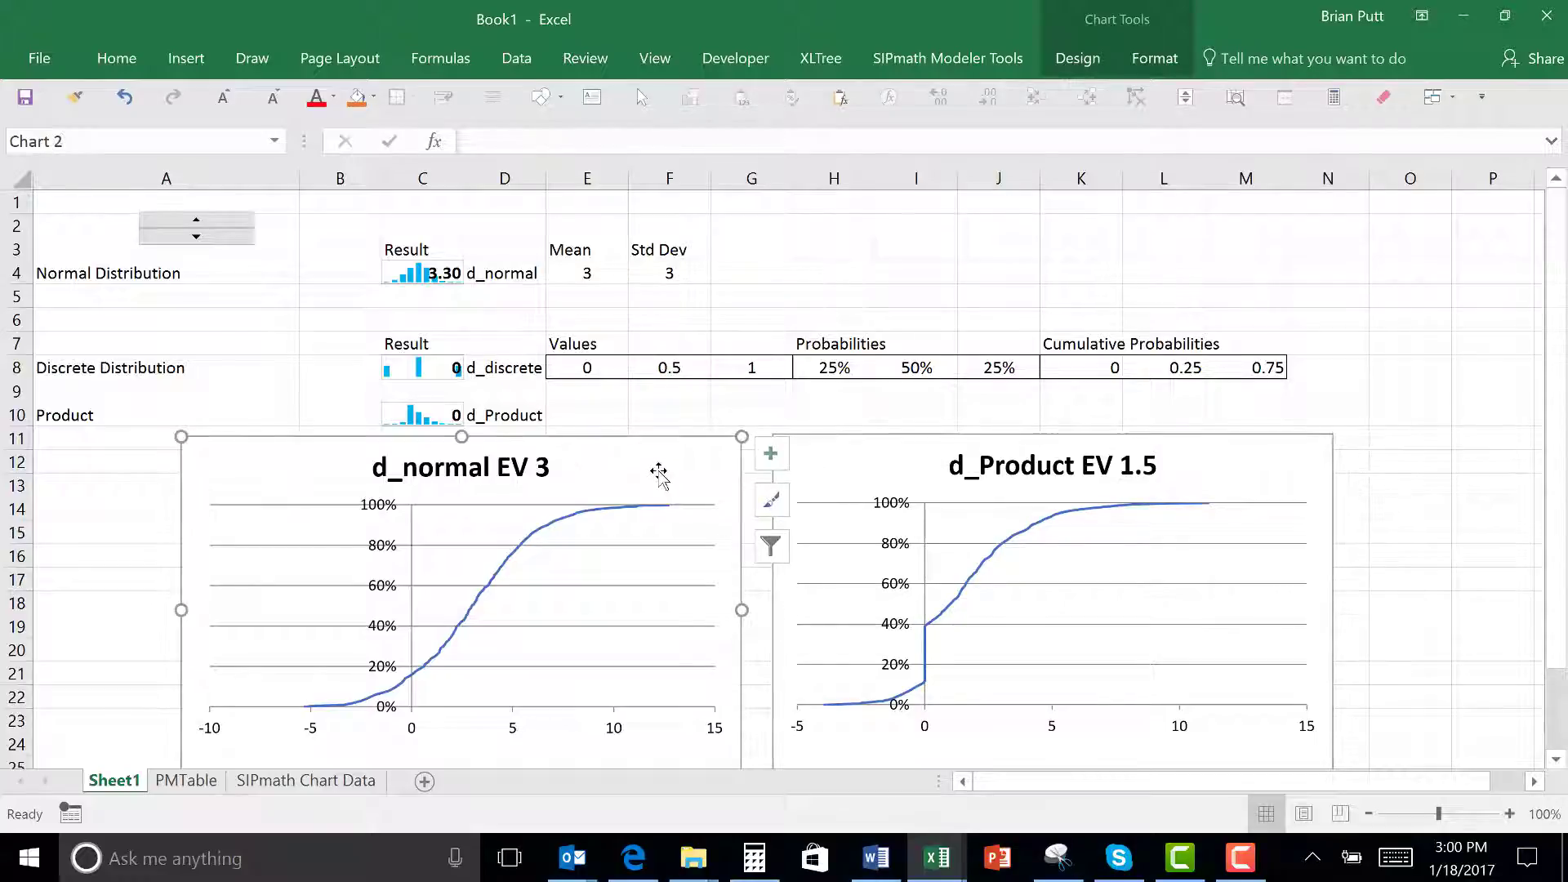
pyautogui.click(1085, 63)
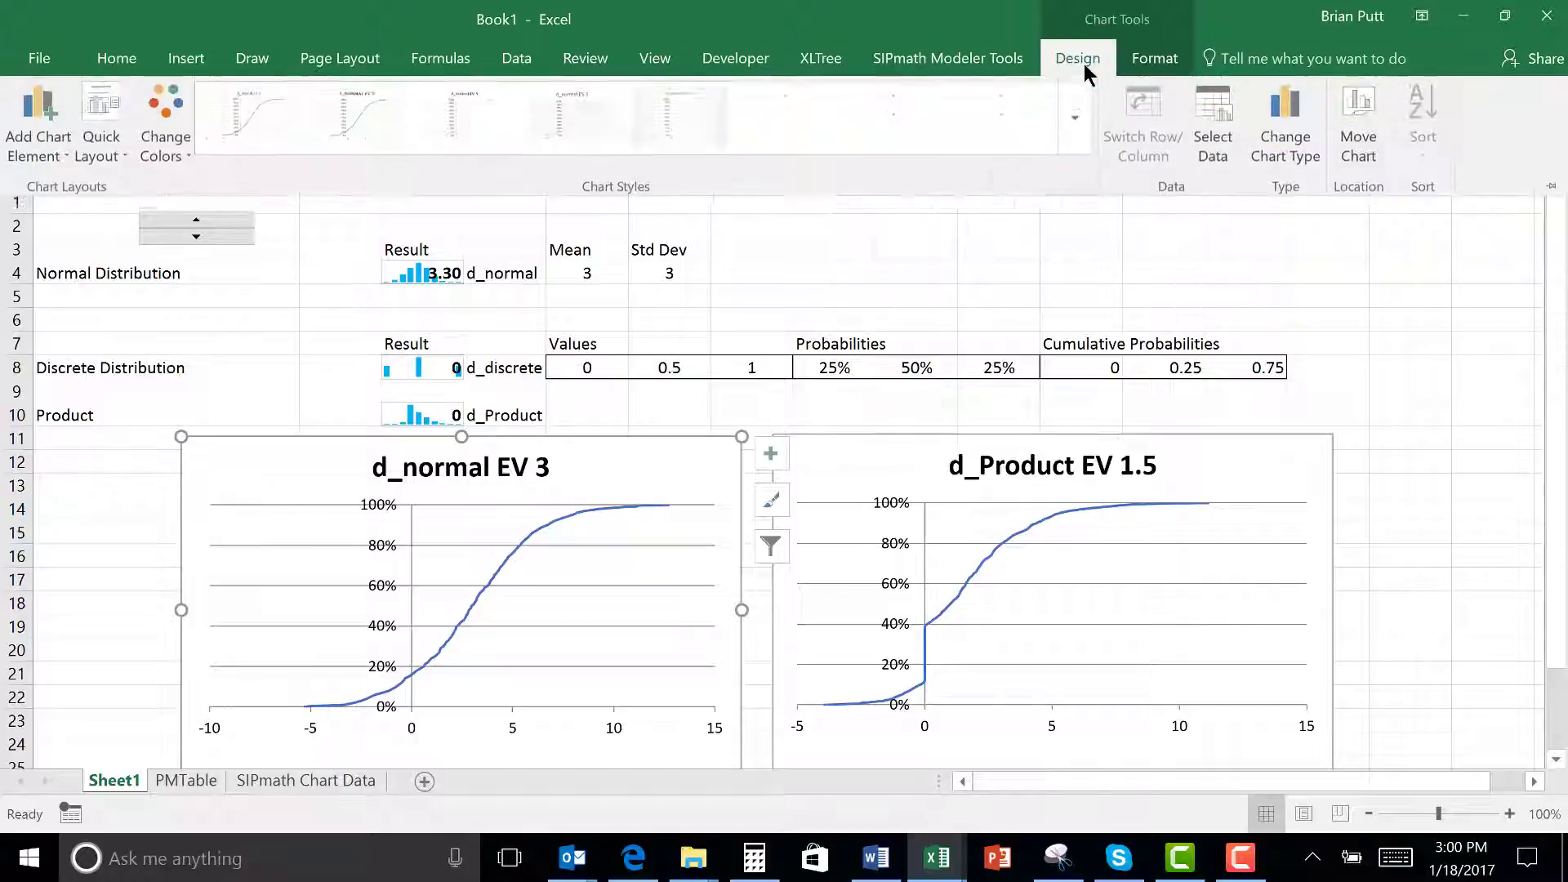
pyautogui.click(1203, 113)
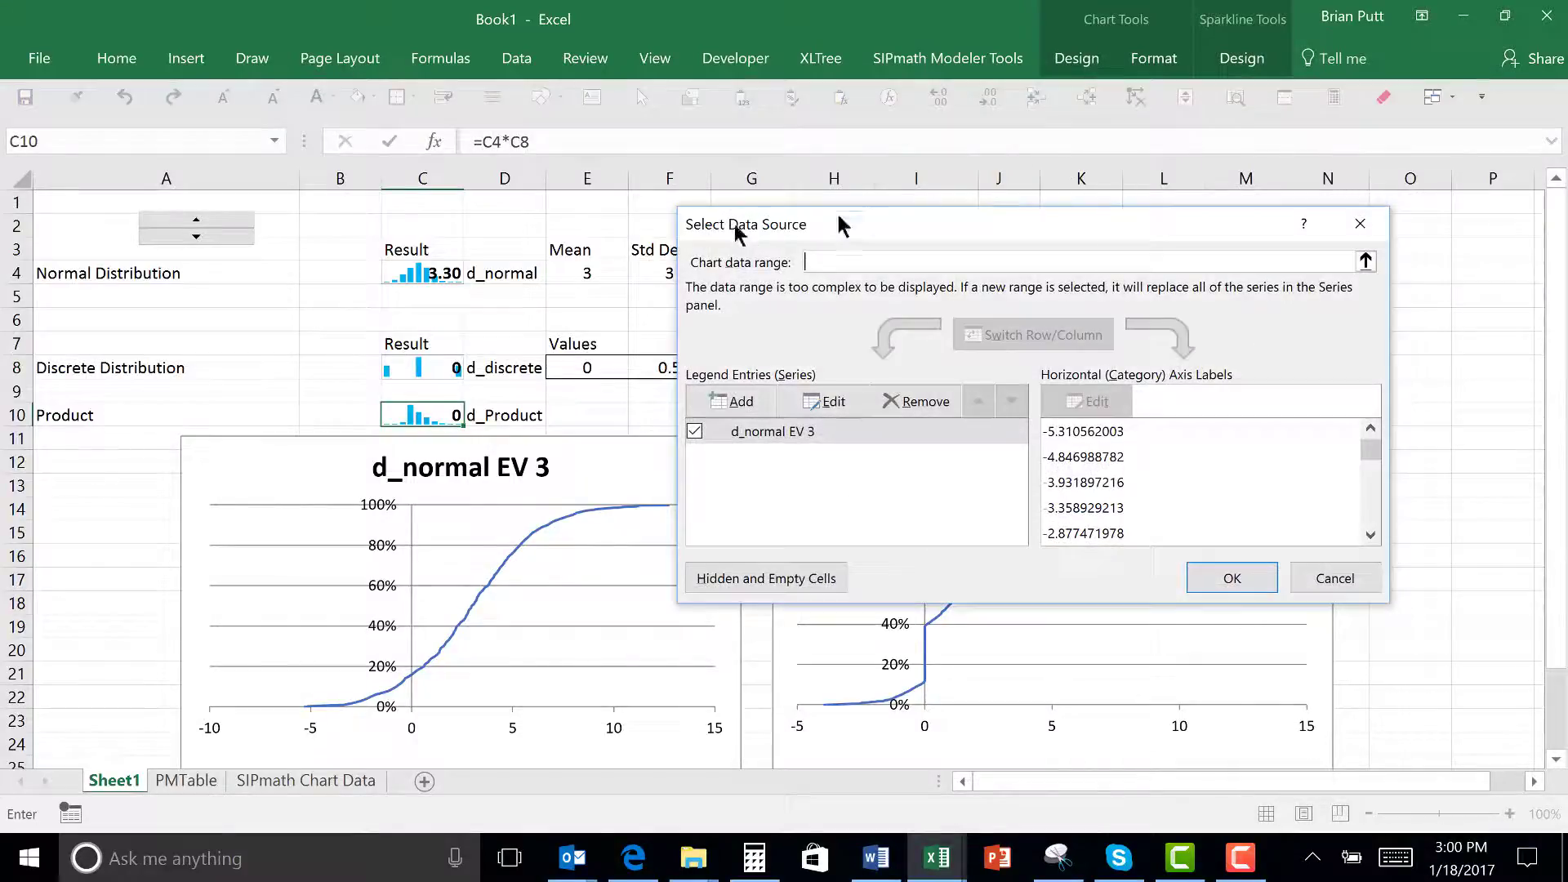
pyautogui.click(729, 401)
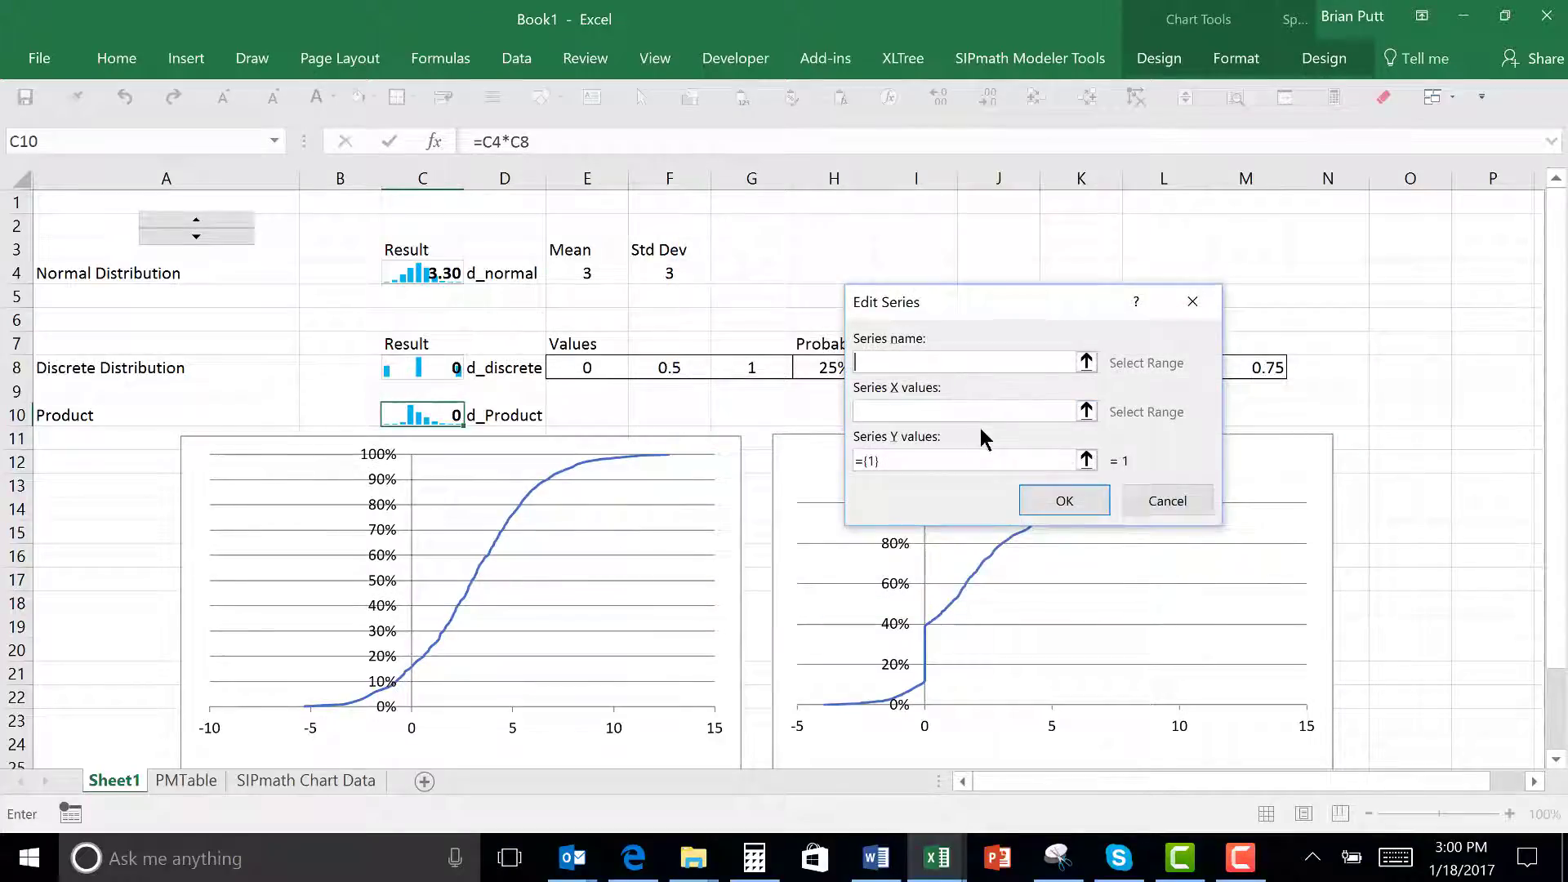
pyautogui.click(1086, 362)
pyautogui.click(304, 782)
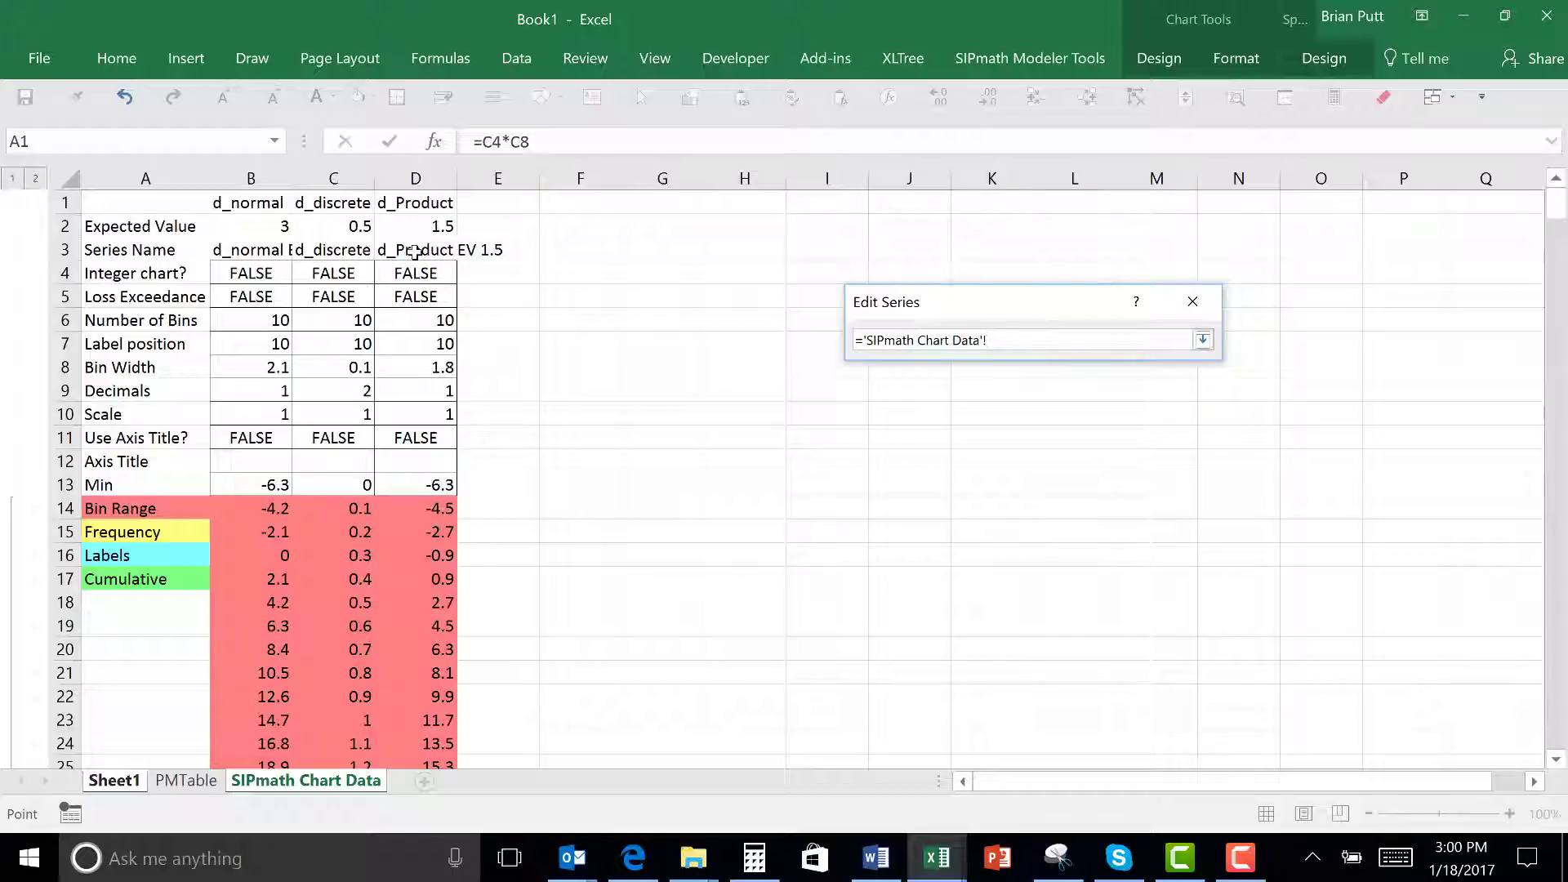
pyautogui.click(415, 252)
pyautogui.press('Return')
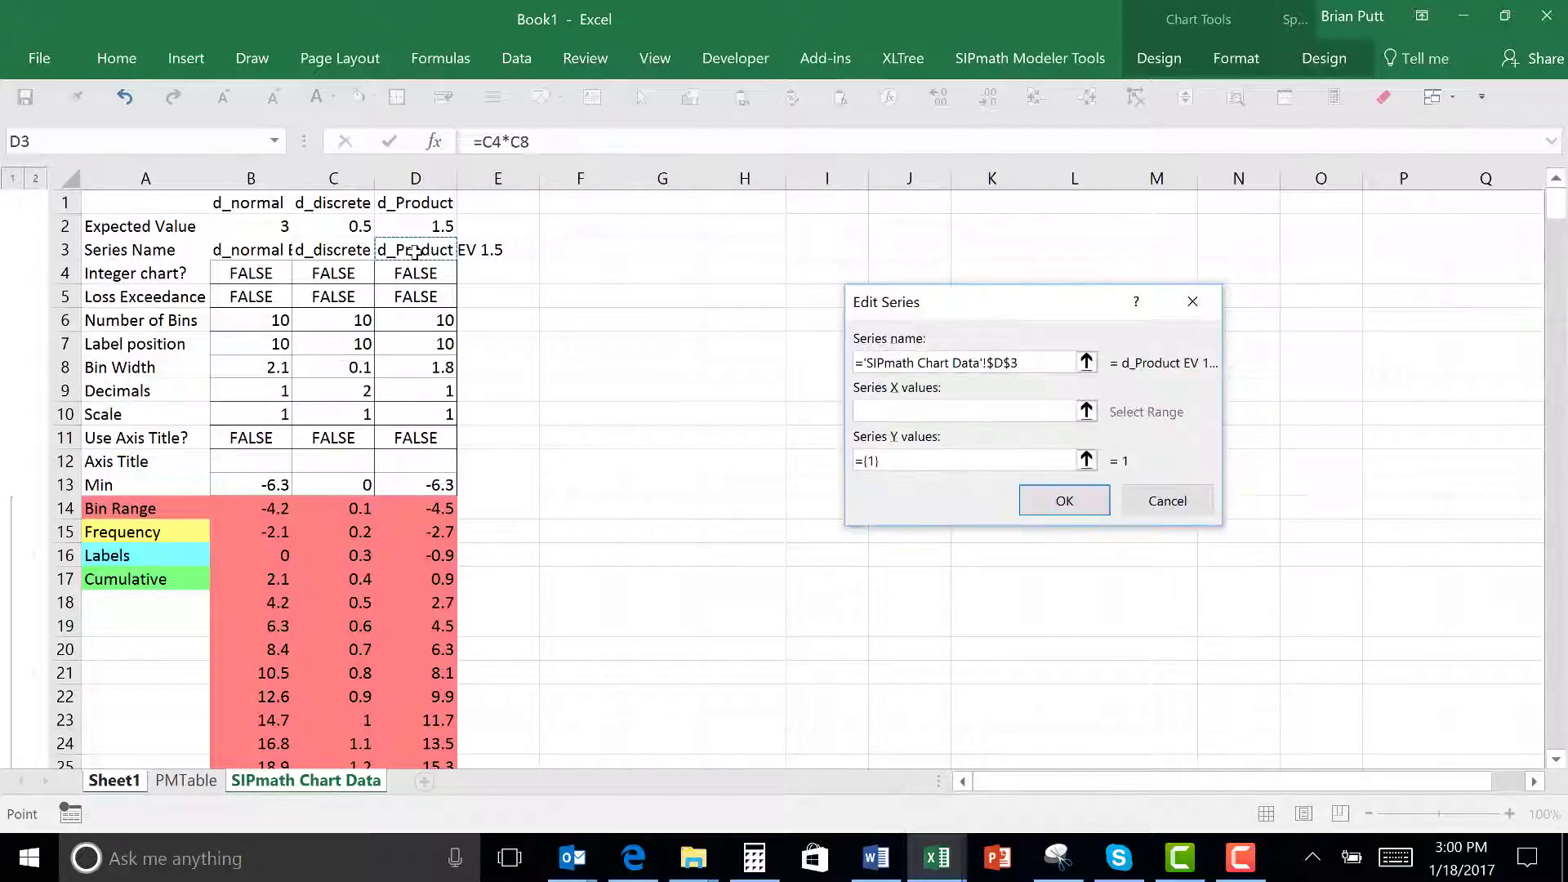
# Set the new series' X values to D322:D426 on the SIPmath Chart Data sheet.
pyautogui.click(1085, 413)
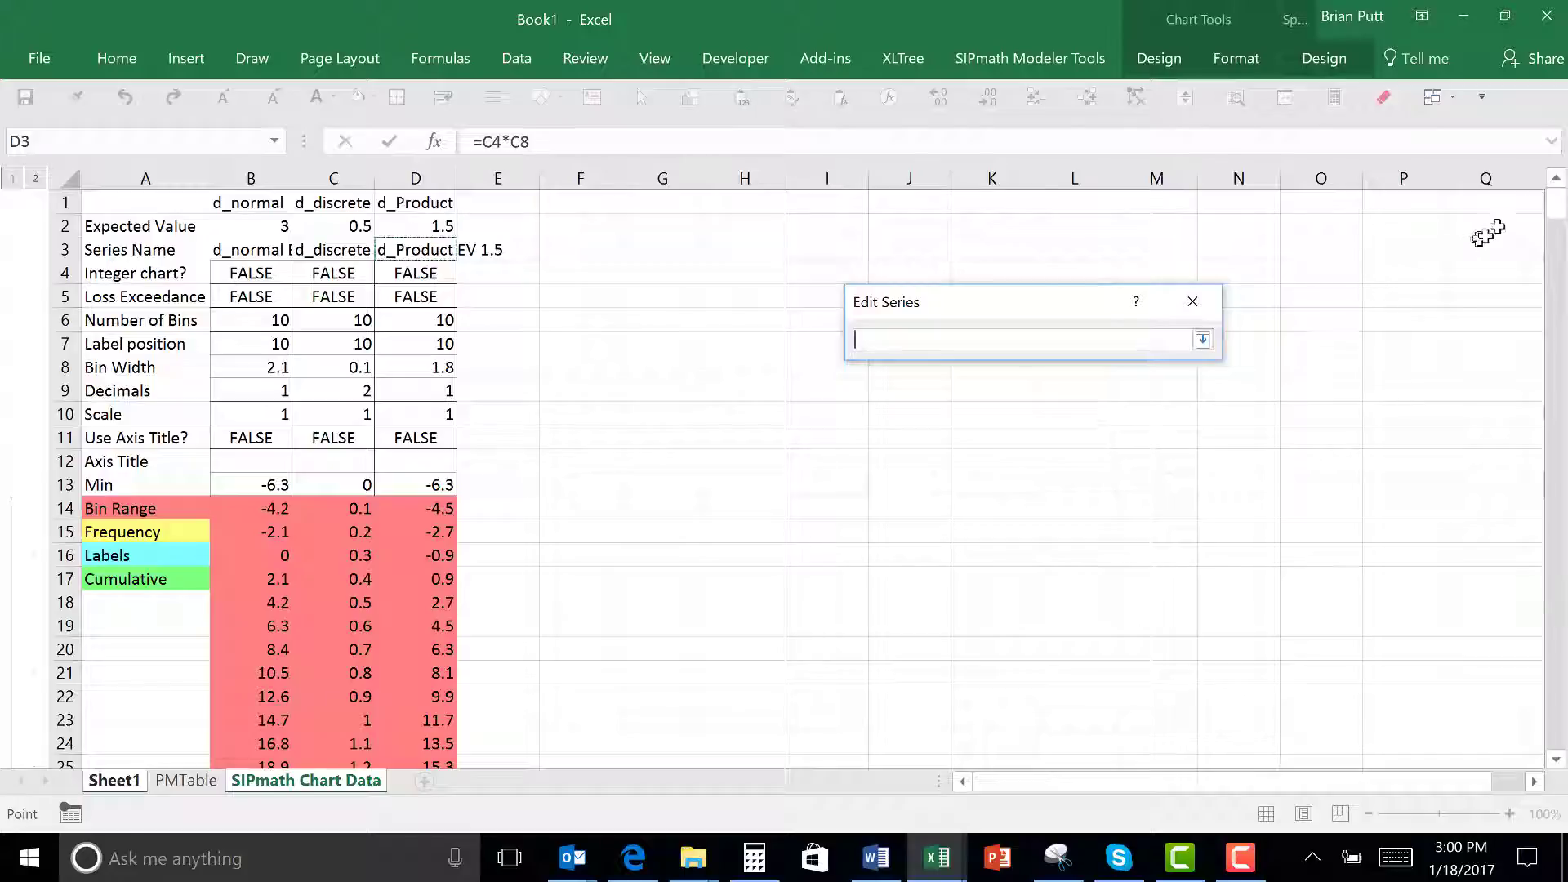
pyautogui.moveTo(1556, 204); pyautogui.dragTo(1526, 619)
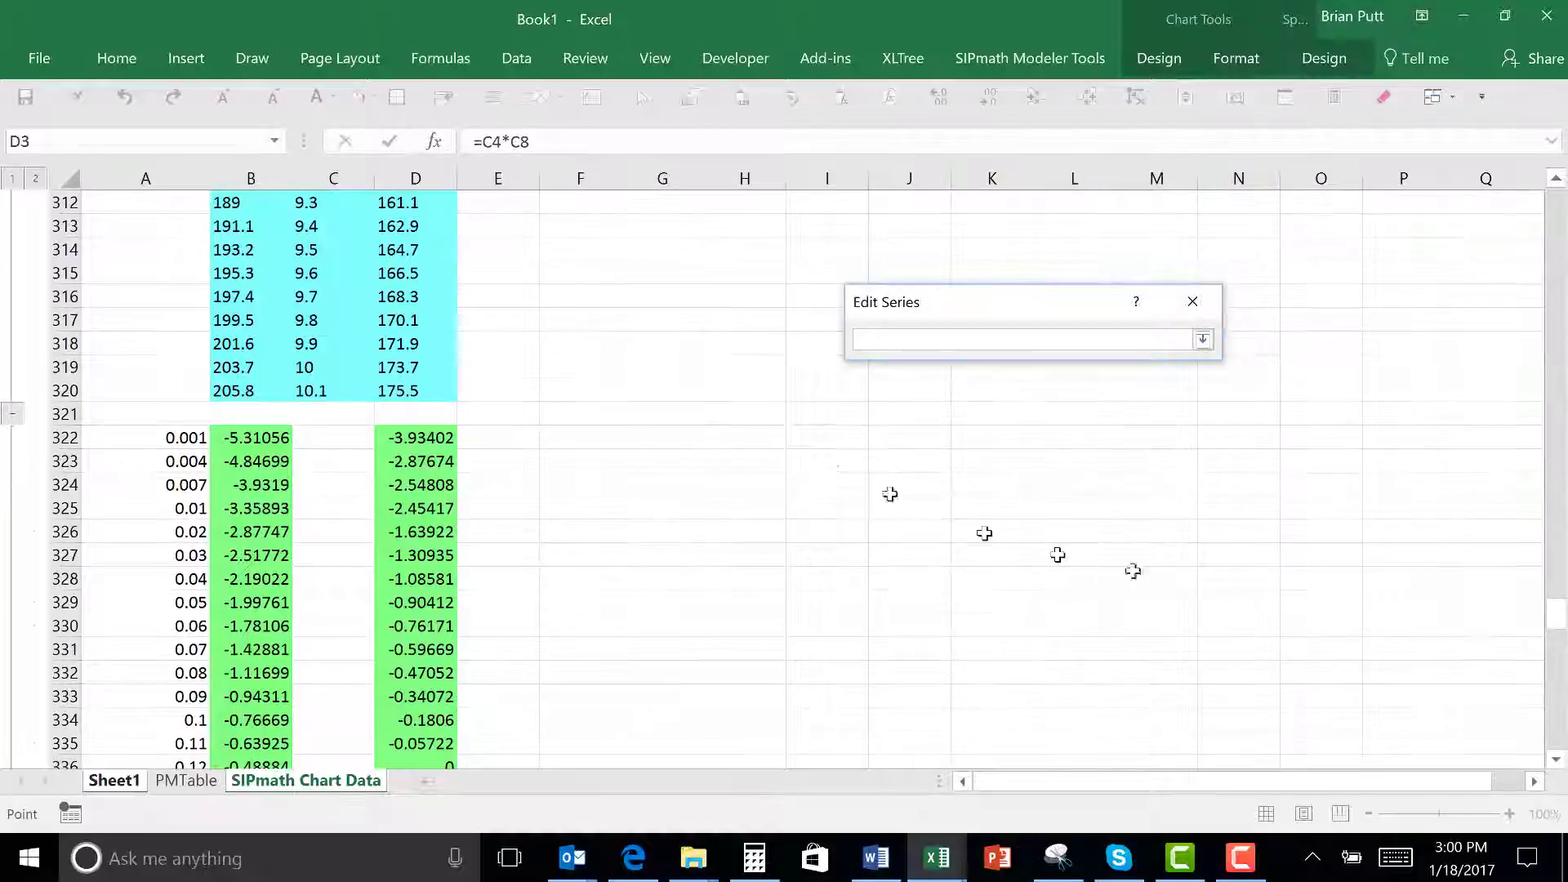
pyautogui.click(431, 437)
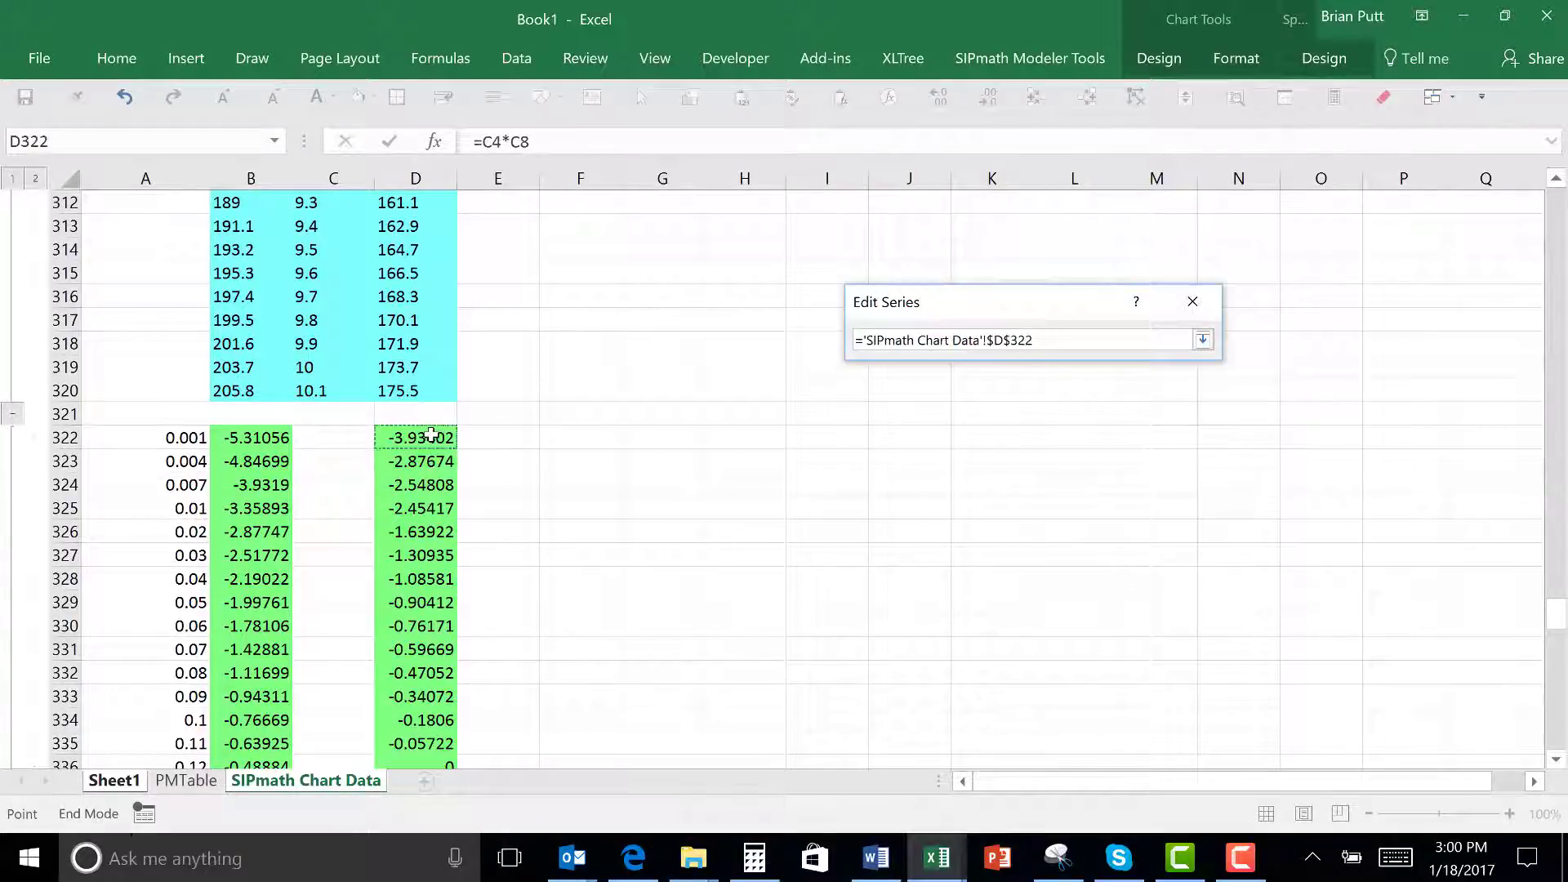
pyautogui.hotkey('ctrl', 'shift', 'Down')
pyautogui.press('Return')
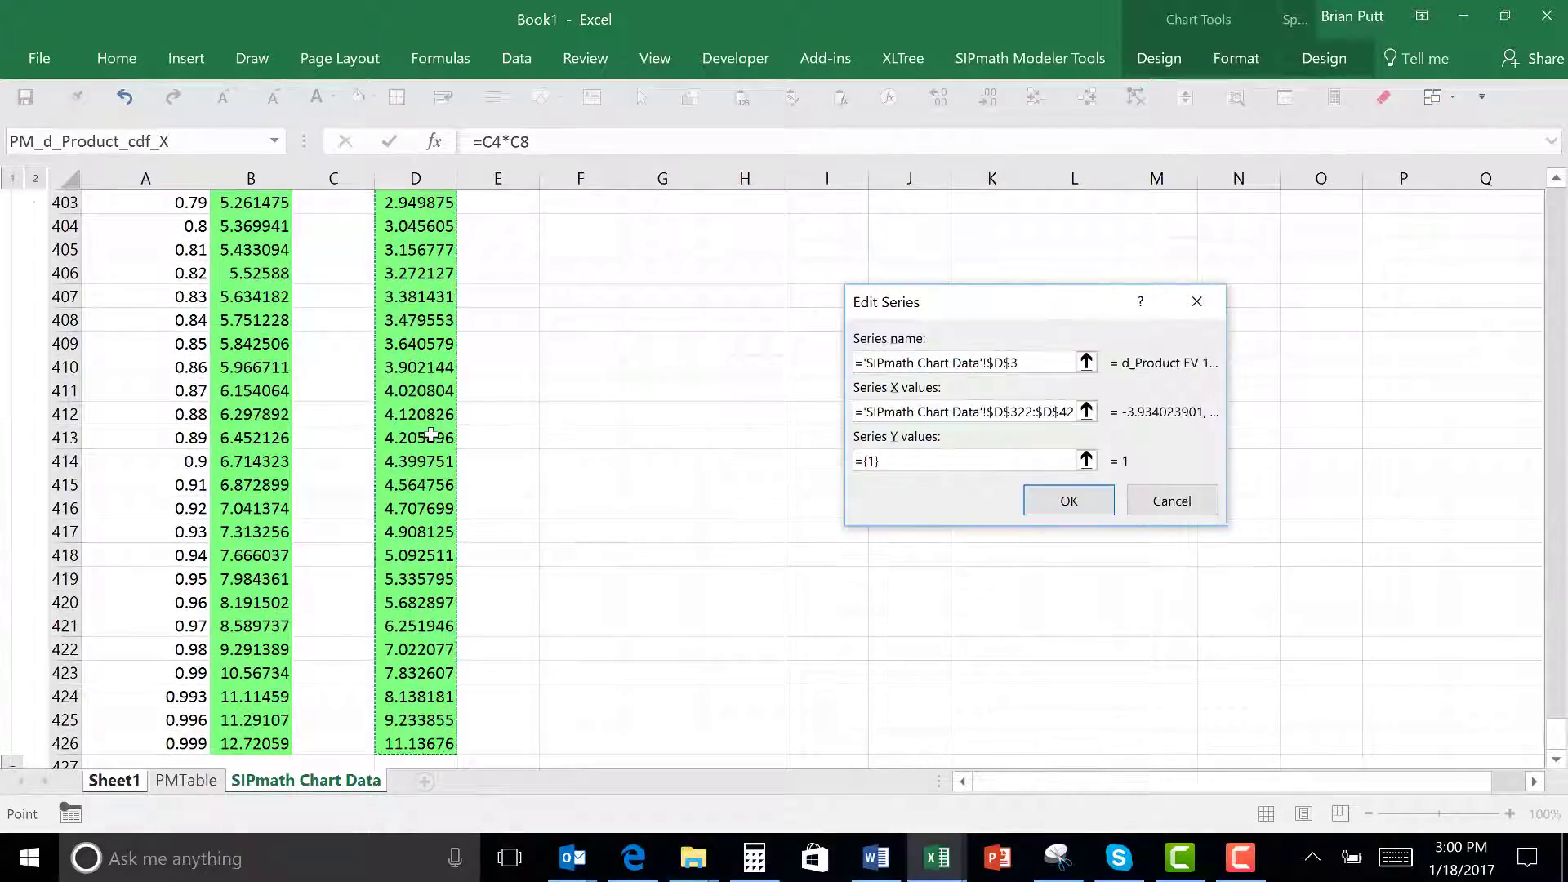
# Set the new series' Y values to A322:A426 on the SIPmath Chart Data sheet and accept the chart's data source.
pyautogui.click(1086, 460)
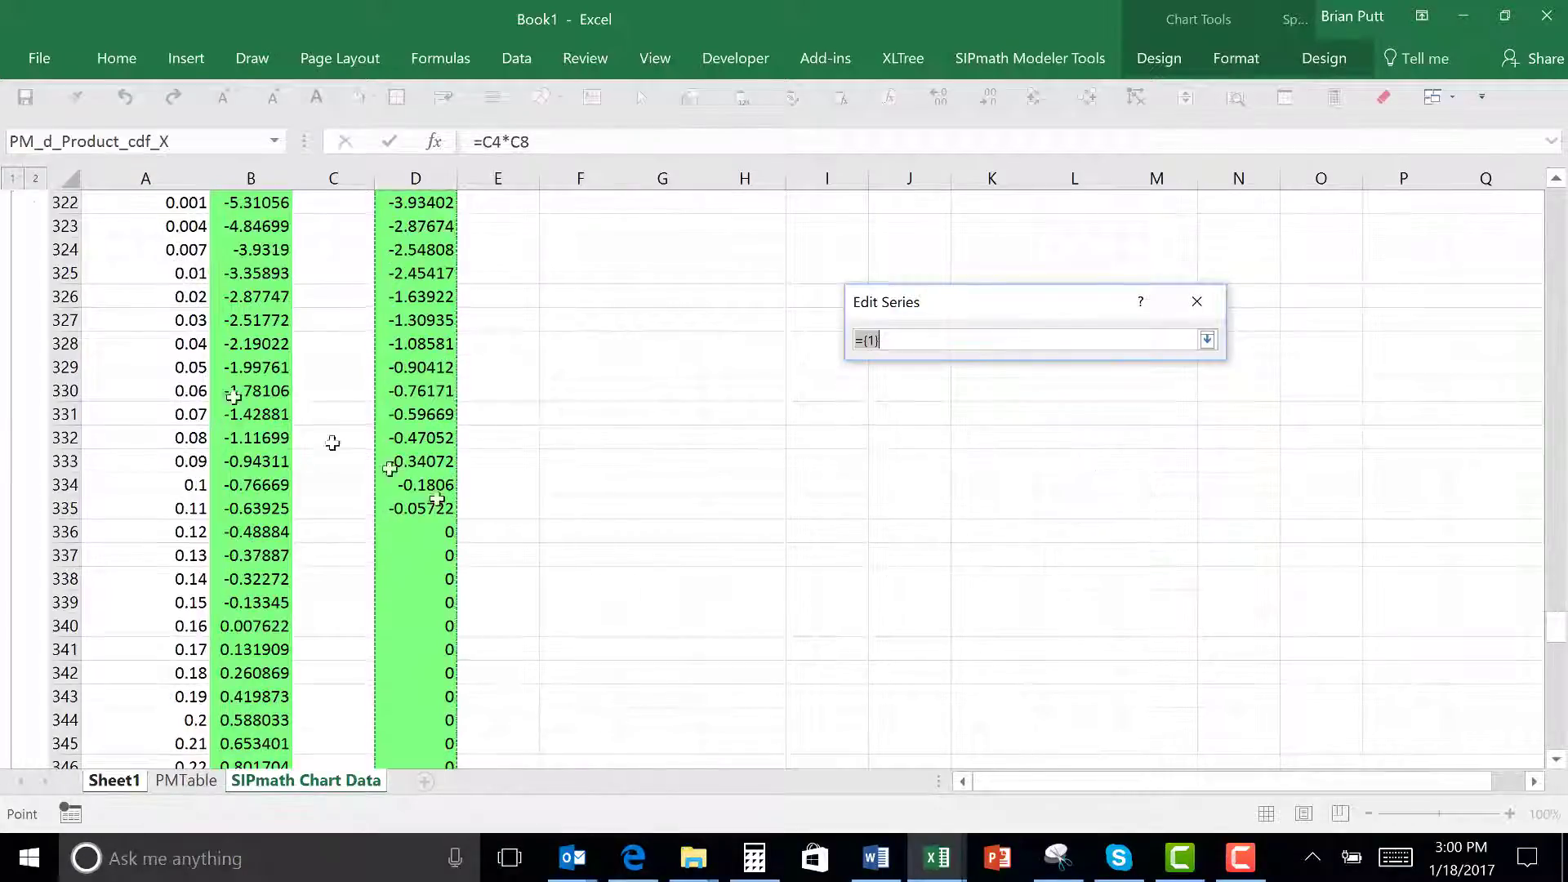
pyautogui.click(170, 204)
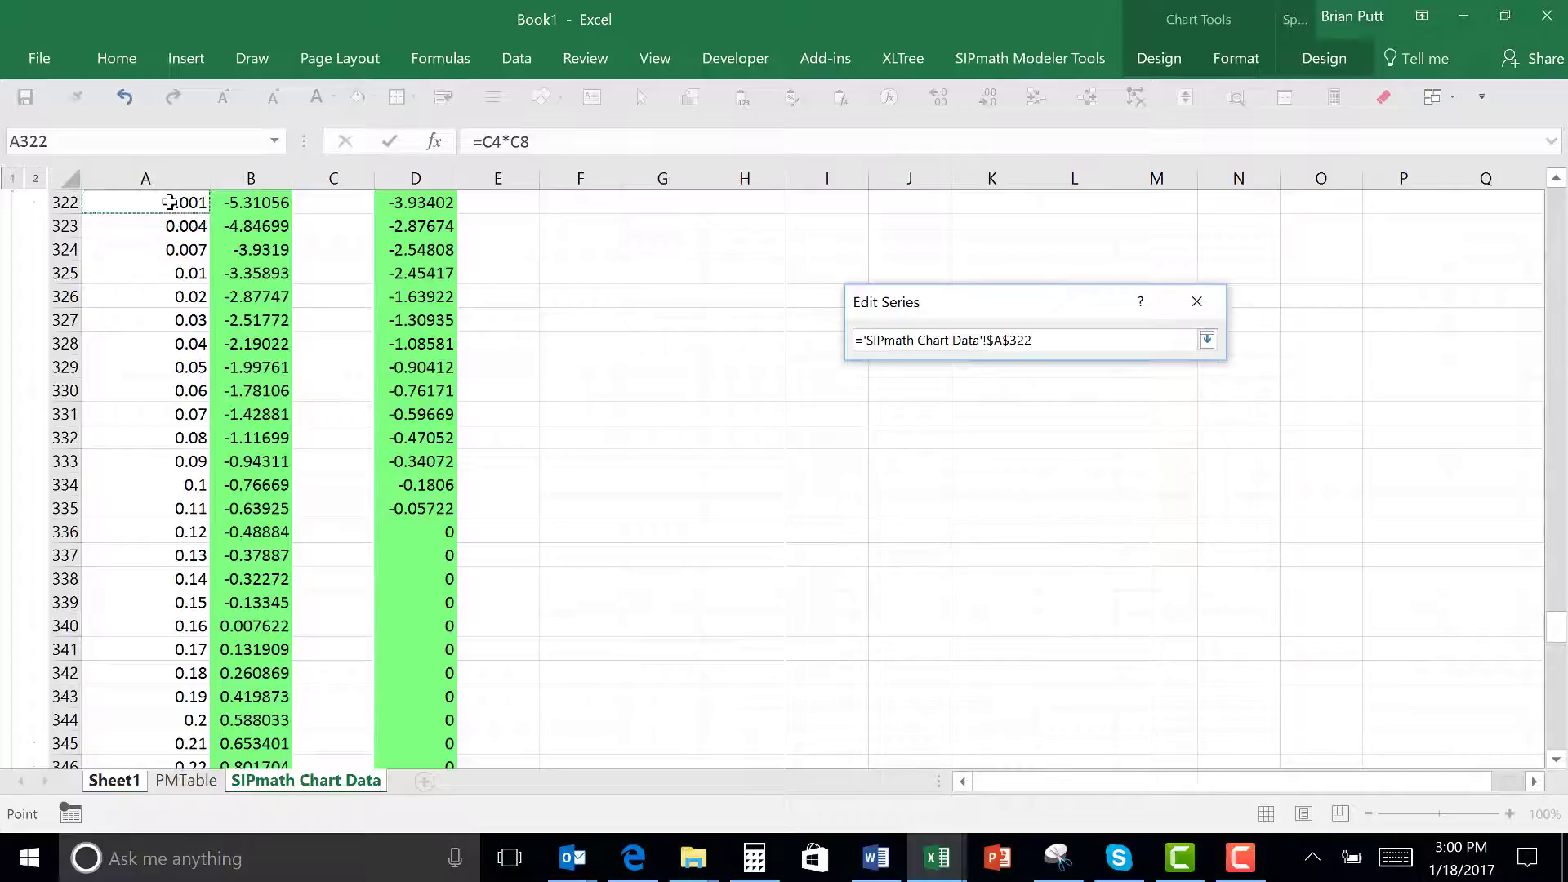
pyautogui.hotkey('ctrl', 'shift', 'Down')
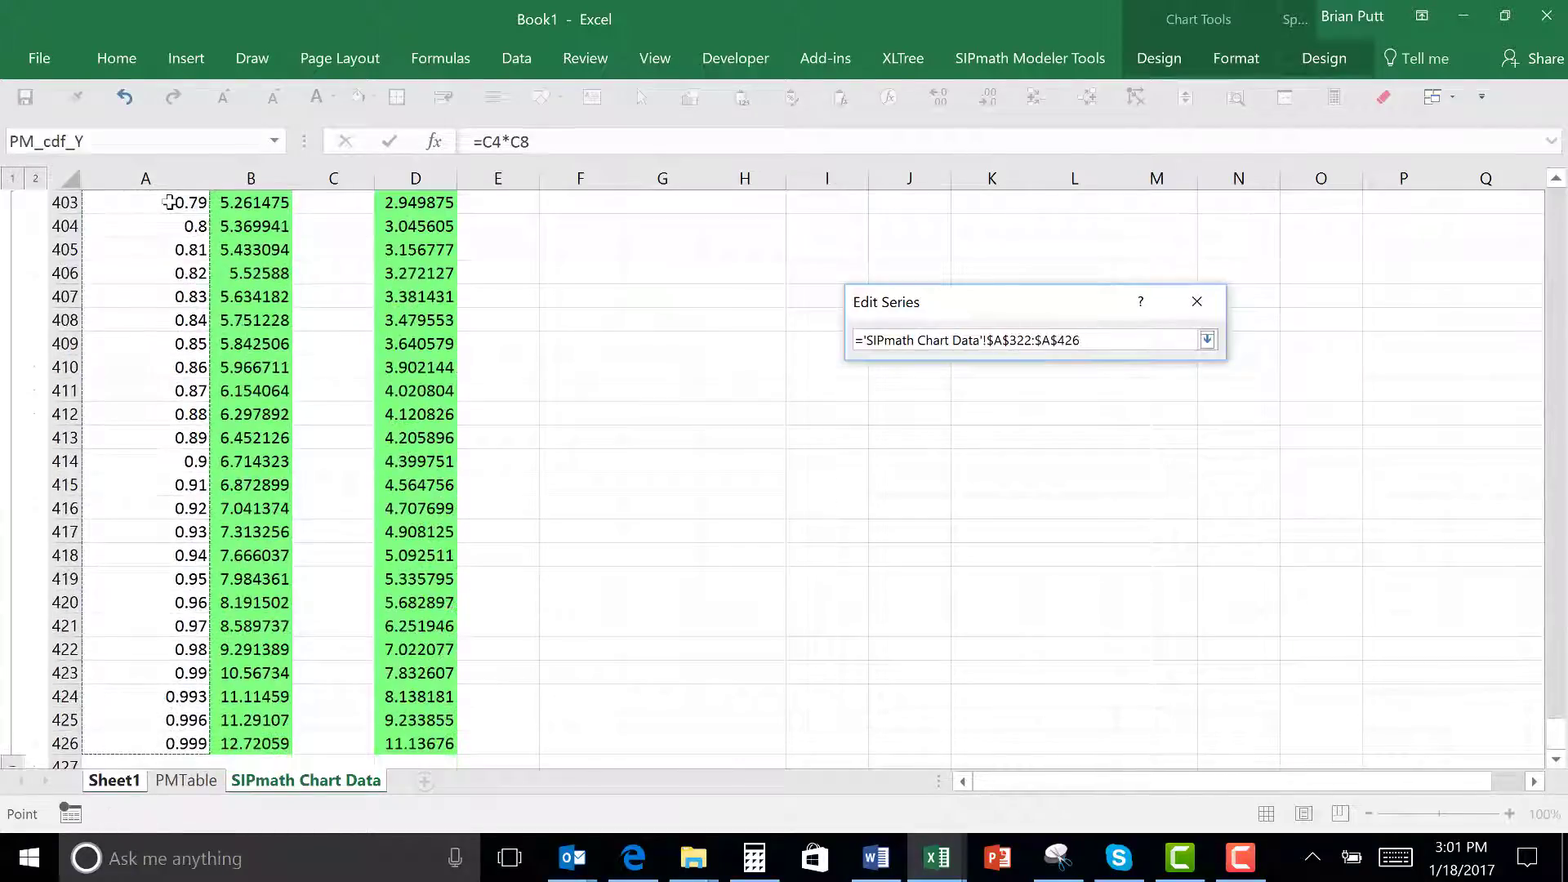
pyautogui.press('Return')
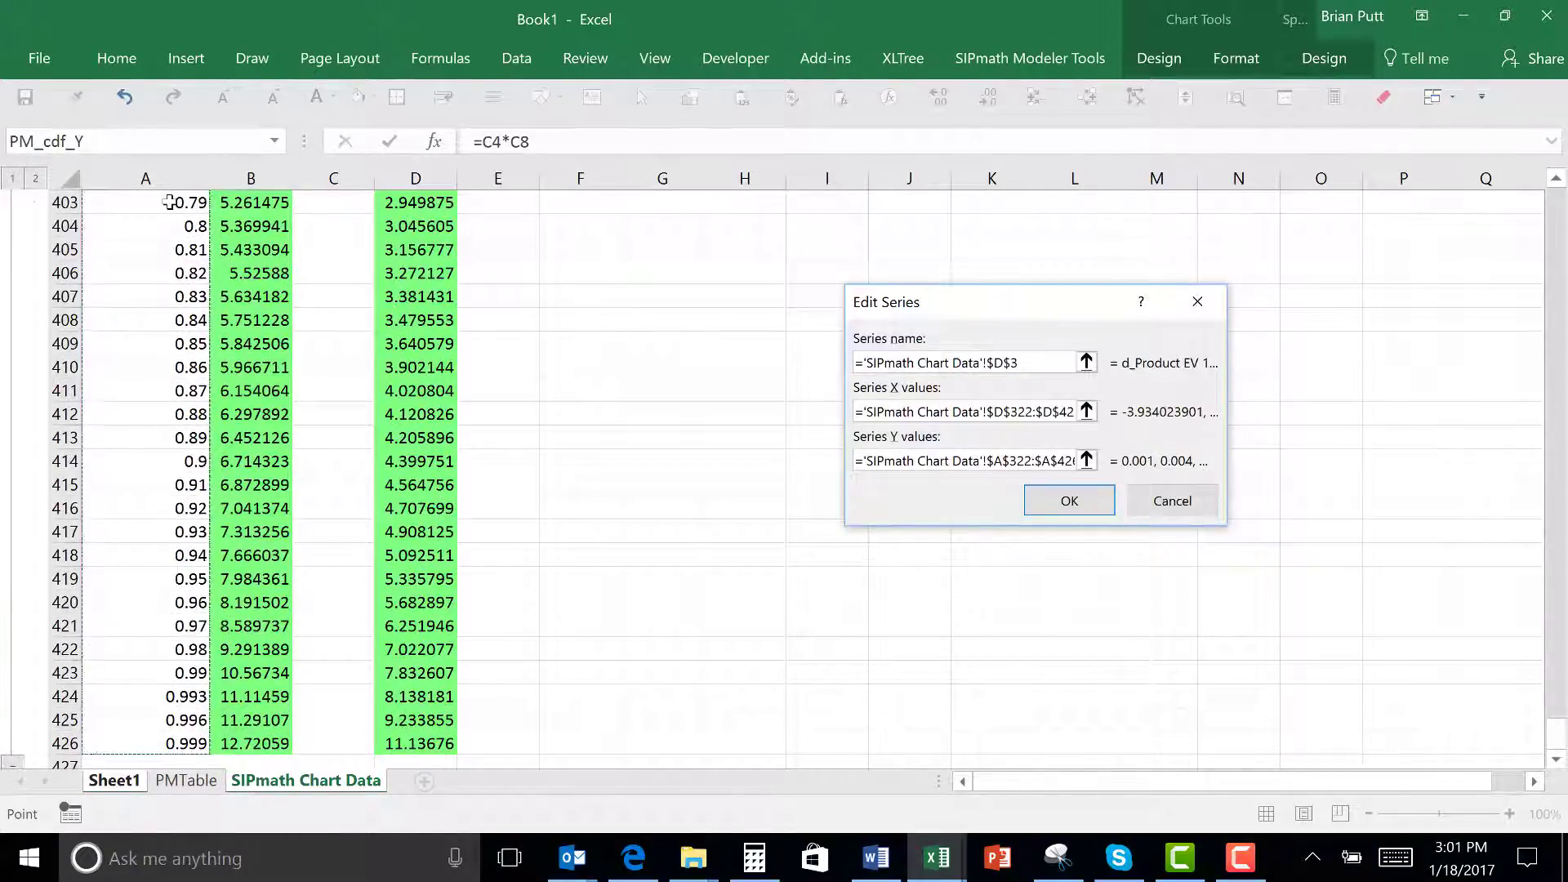
pyautogui.click(1039, 498)
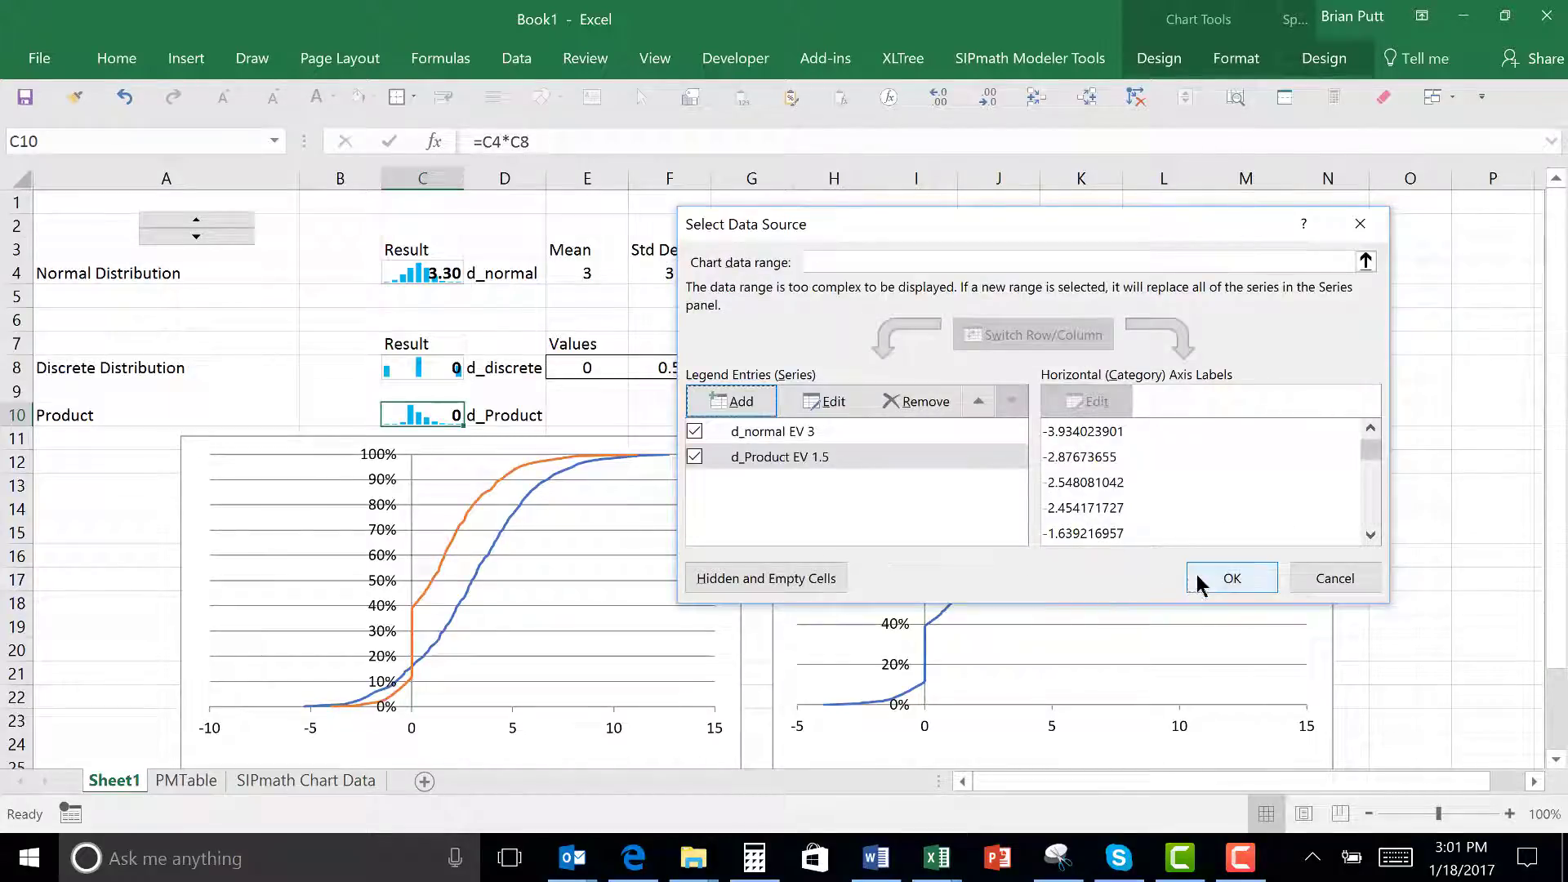
pyautogui.click(1229, 578)
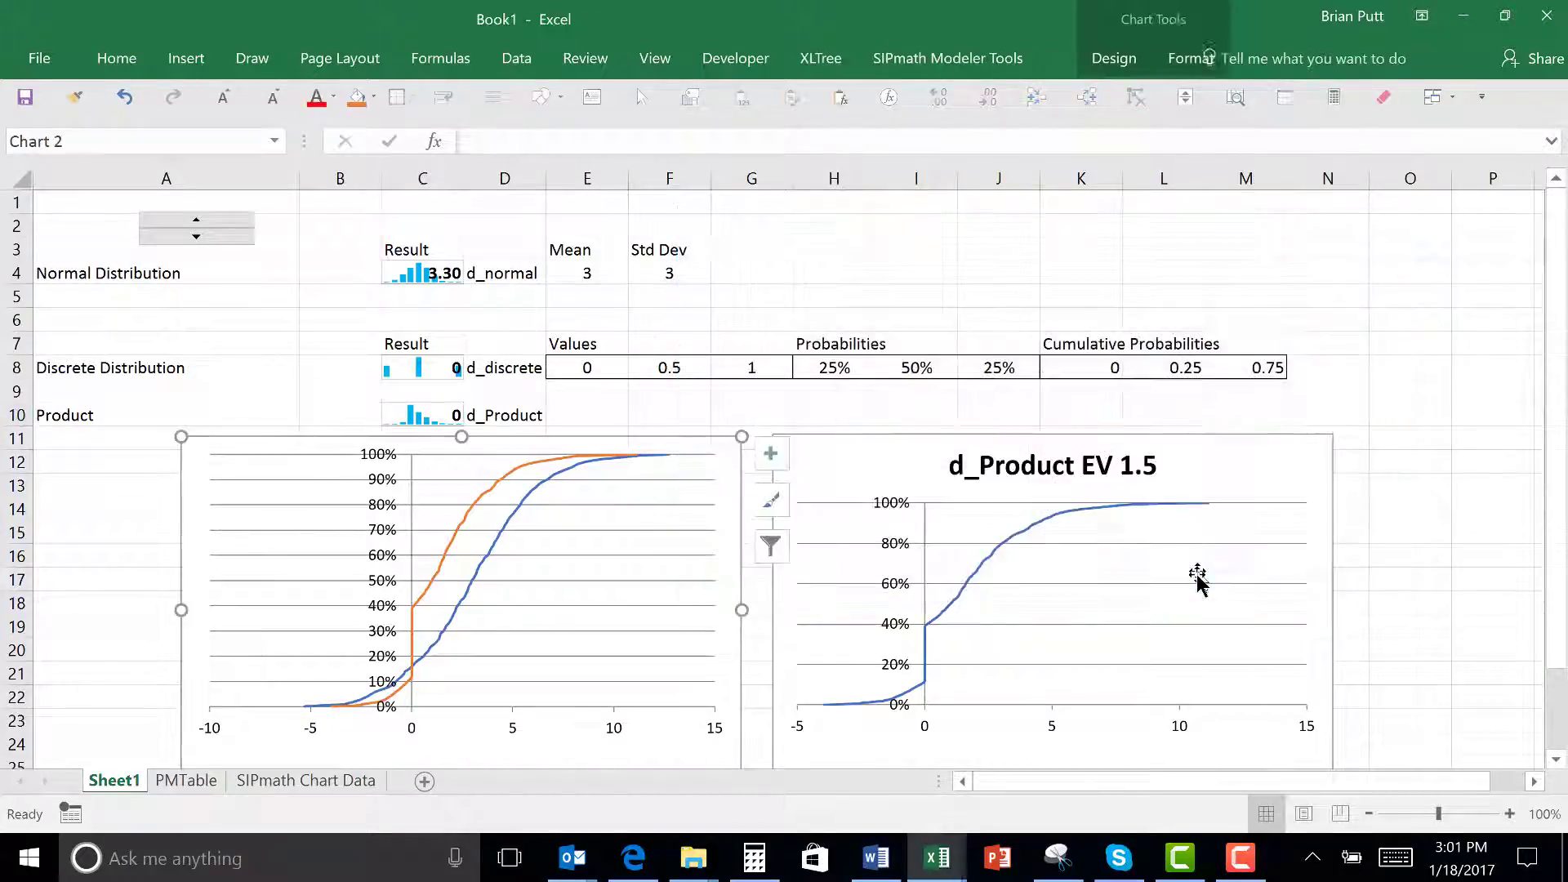
# Add a legend to the combined cumulative chart and widen the plot area so it extends beneath the legend.
pyautogui.click(776, 463)
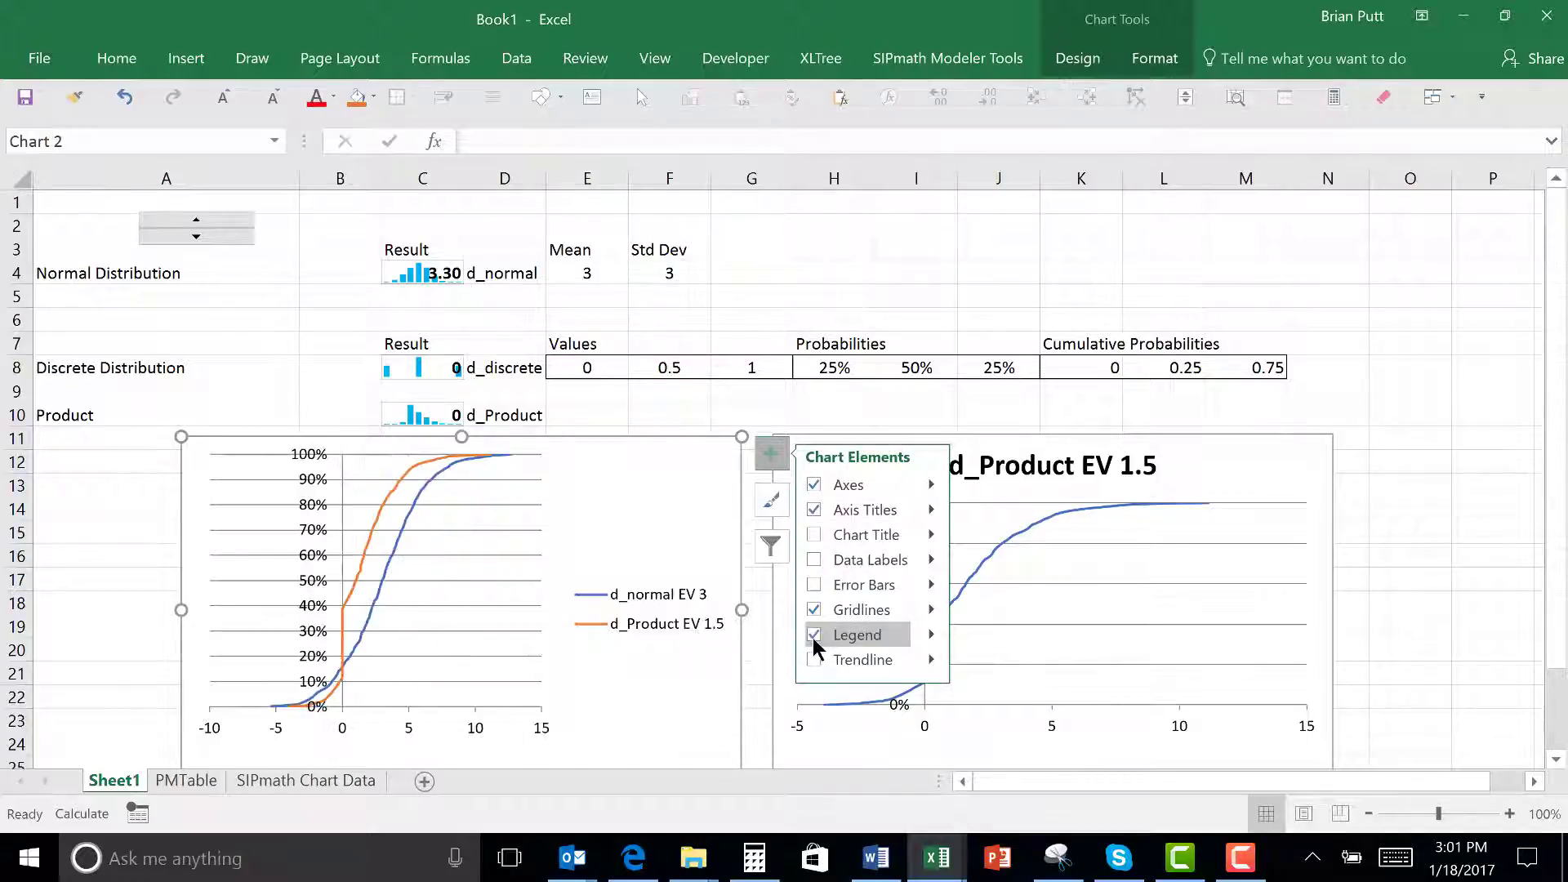
pyautogui.click(814, 637)
pyautogui.click(518, 577)
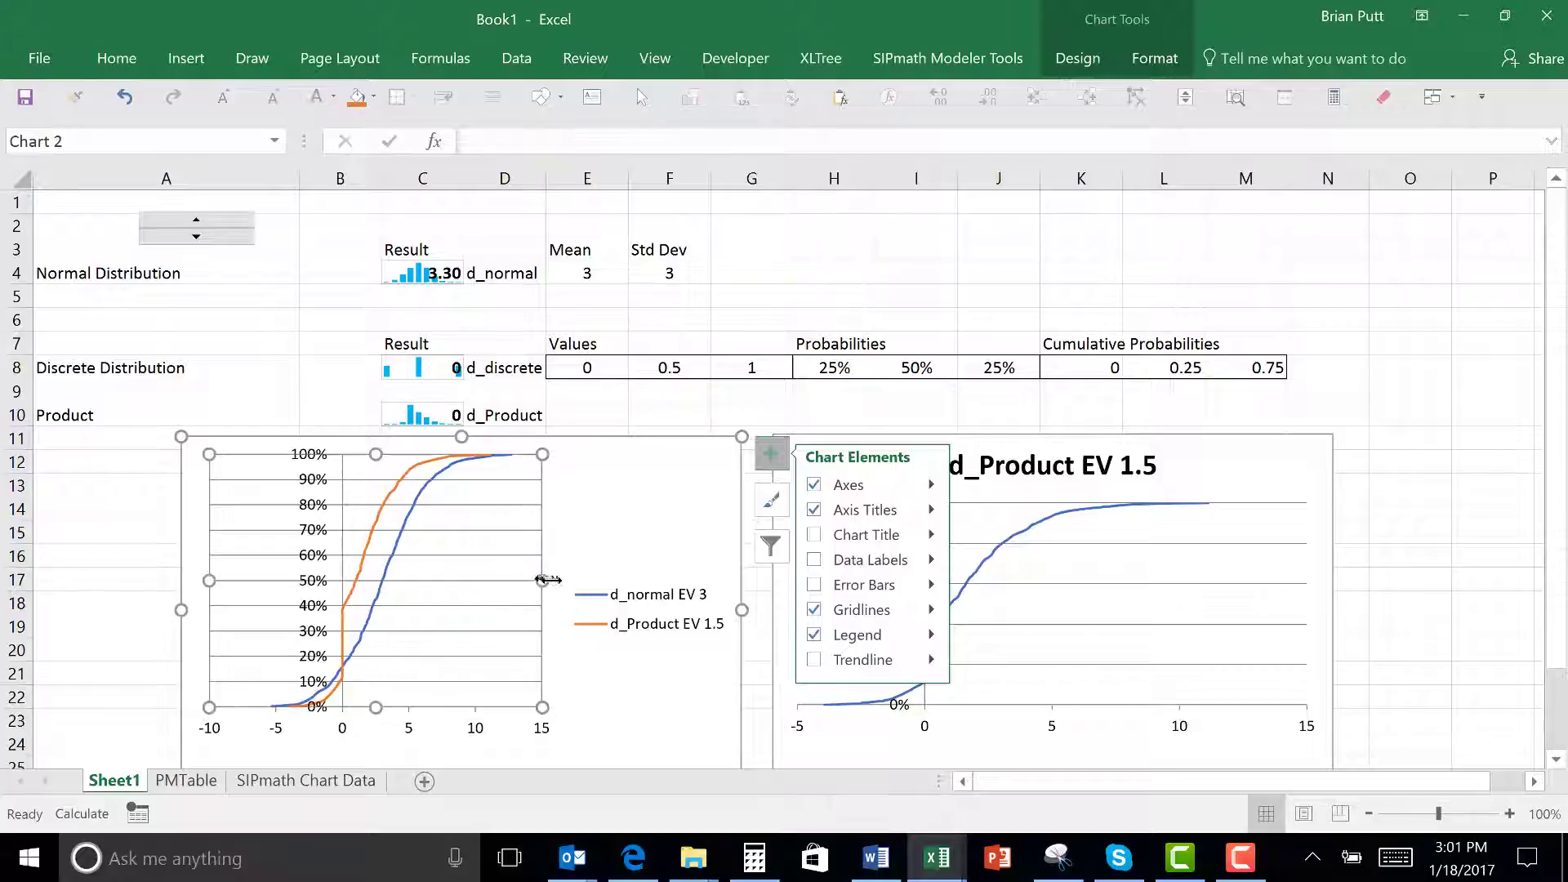
pyautogui.moveTo(543, 581); pyautogui.dragTo(709, 565)
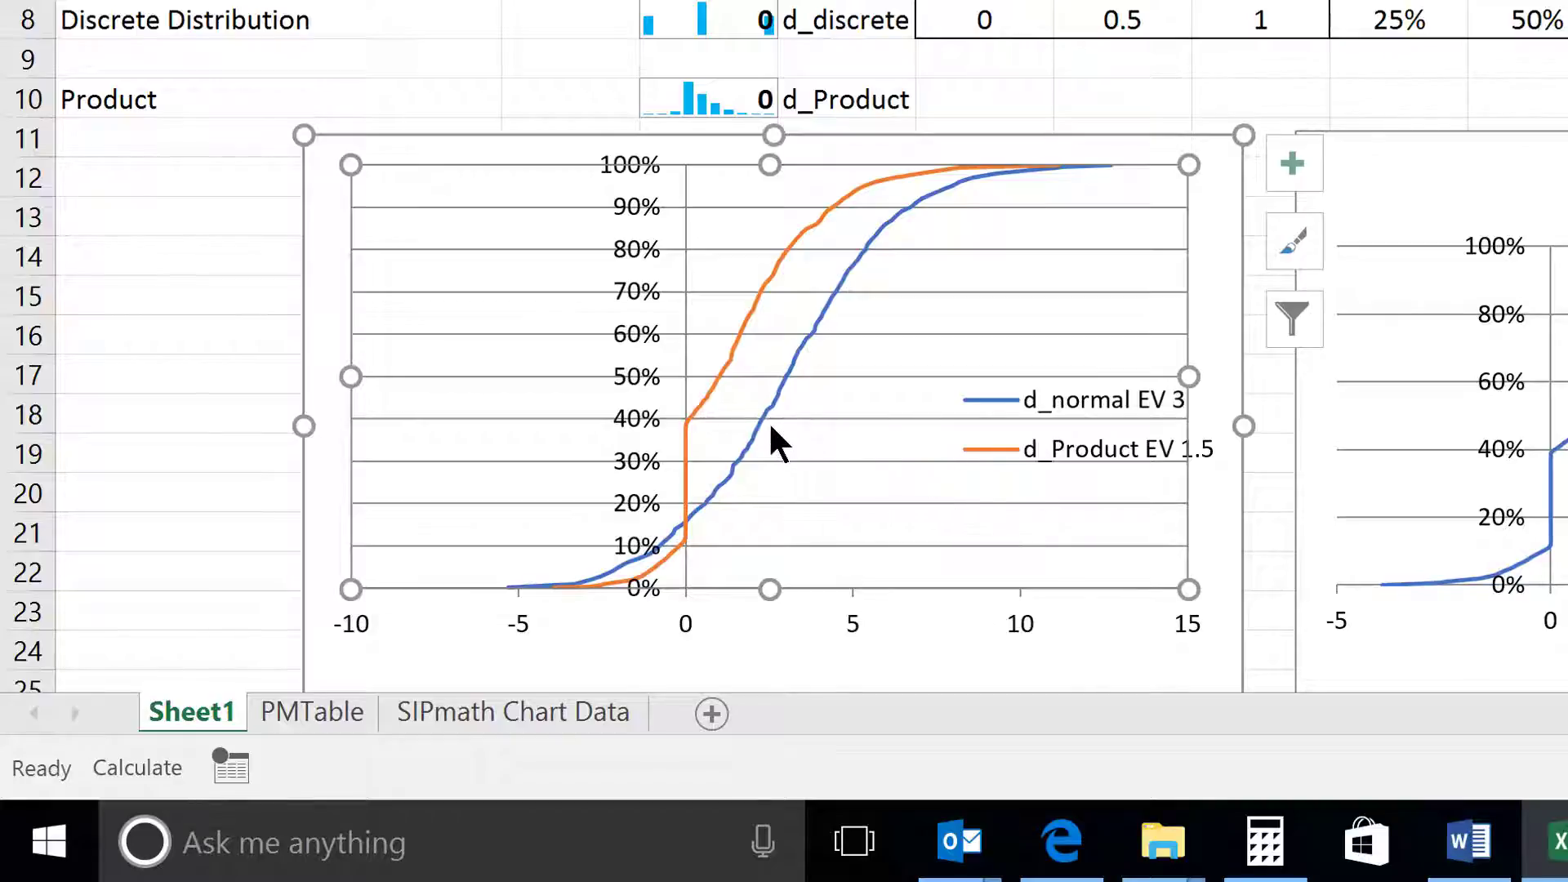
pyautogui.moveTo(727, 384)
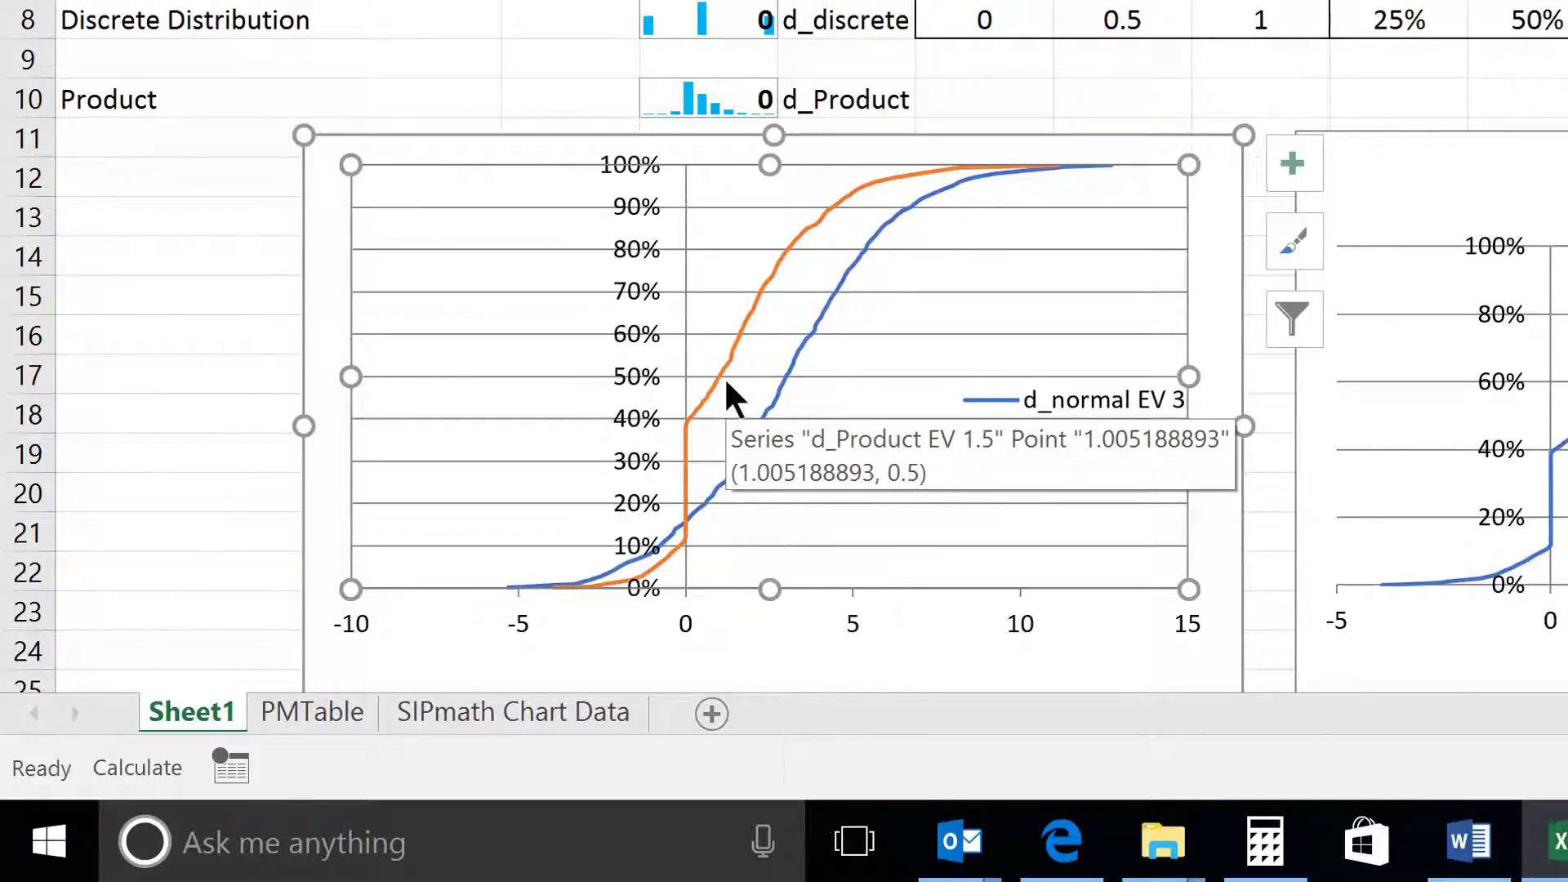